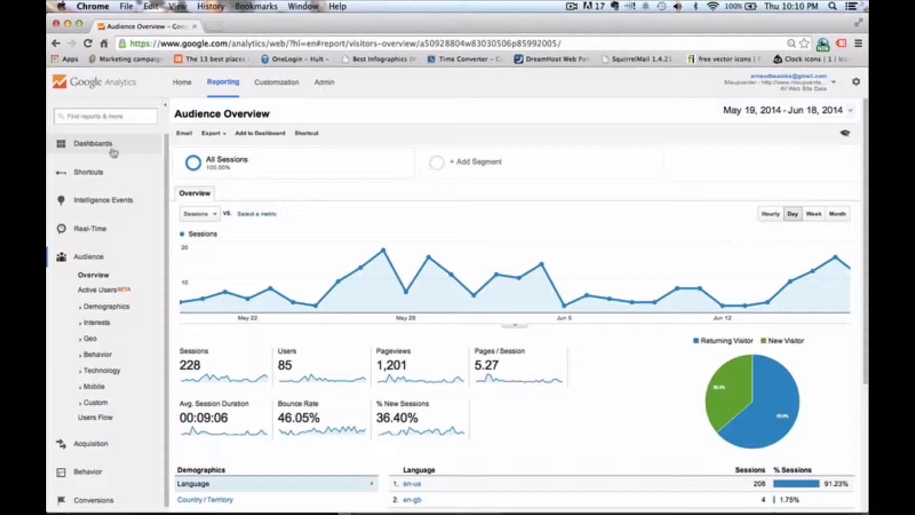
# - Create a new blank dashboard named Social Media Dashboard
pyautogui.click(109, 149)
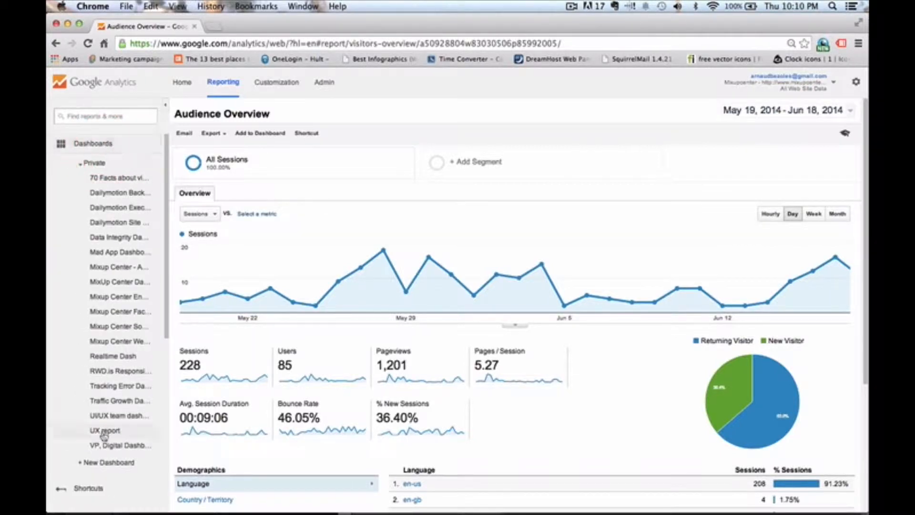
pyautogui.click(93, 466)
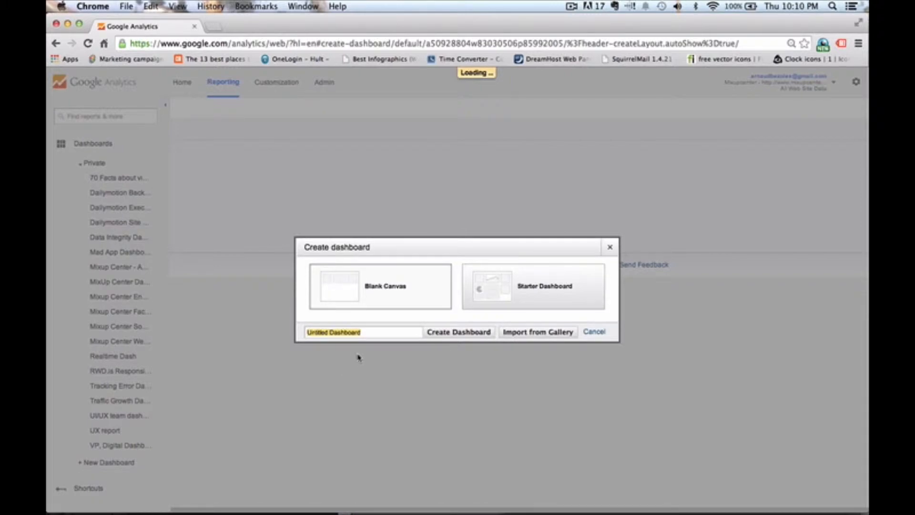
pyautogui.write('so')
pyautogui.press('BackSpace')
pyautogui.press('BackSpace')
pyautogui.write('Social Media Dashboard')
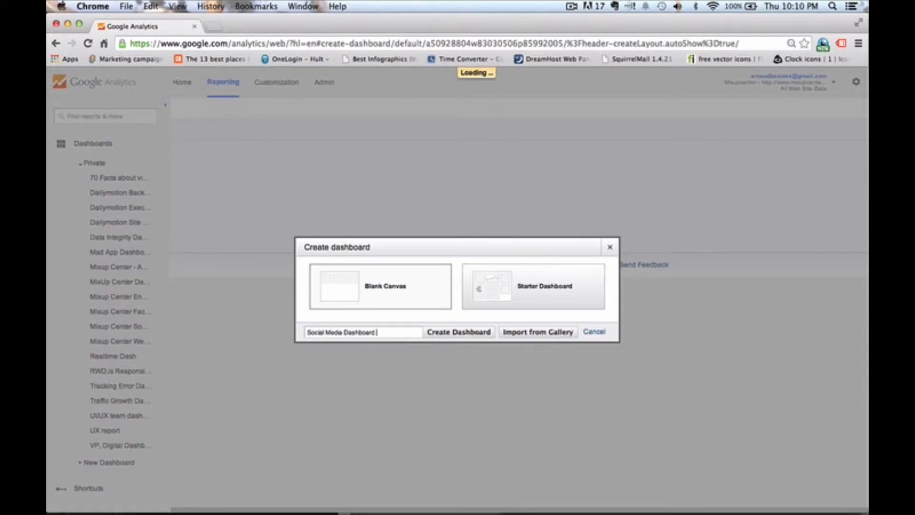
pyautogui.click(475, 331)
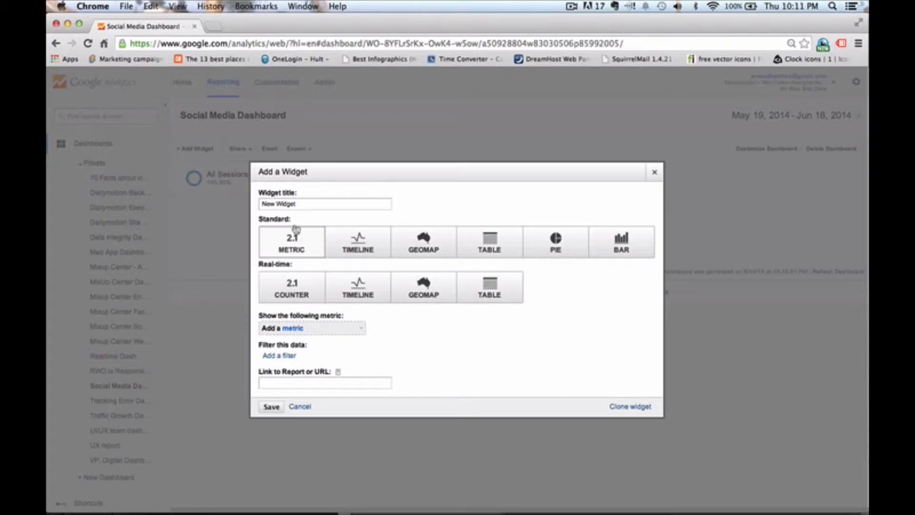
# - Title the new widget Twitter Session and make it a standard Metric widget
pyautogui.moveTo(309, 203); pyautogui.dragTo(251, 202)
pyautogui.write('Twitter Session')
pyautogui.click(290, 242)
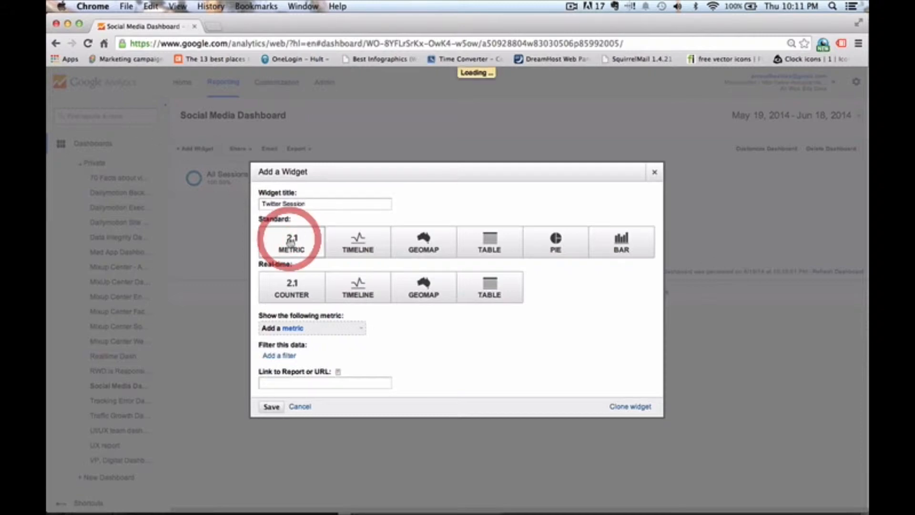
# - Set the Twitter Session widget's metric to Sessions
pyautogui.click(285, 329)
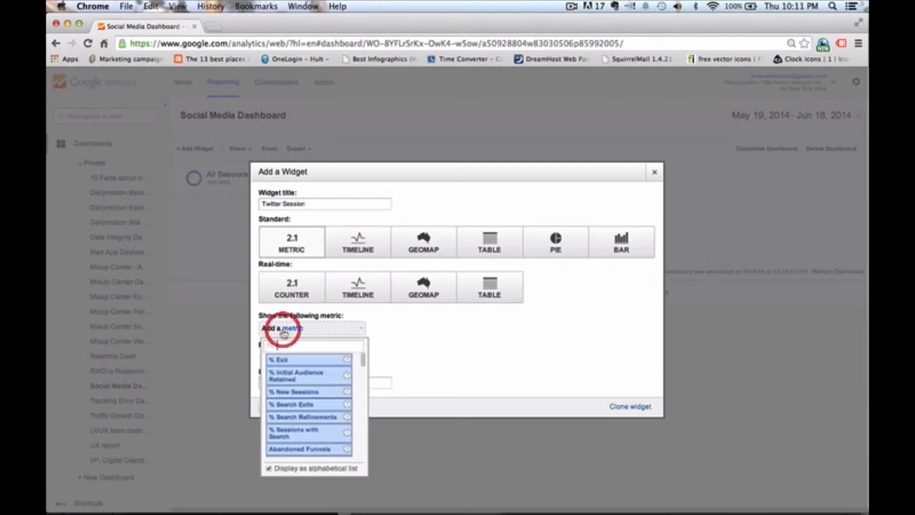
pyautogui.write('sessions')
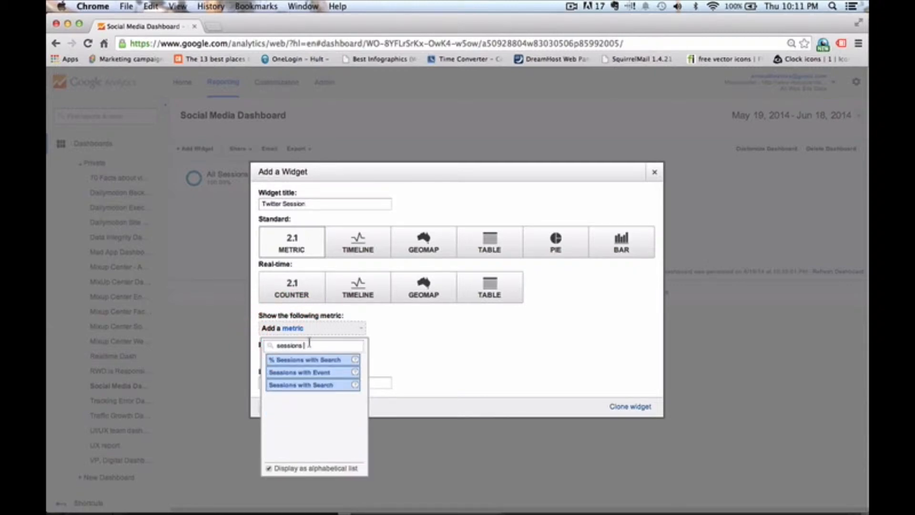
pyautogui.click(296, 381)
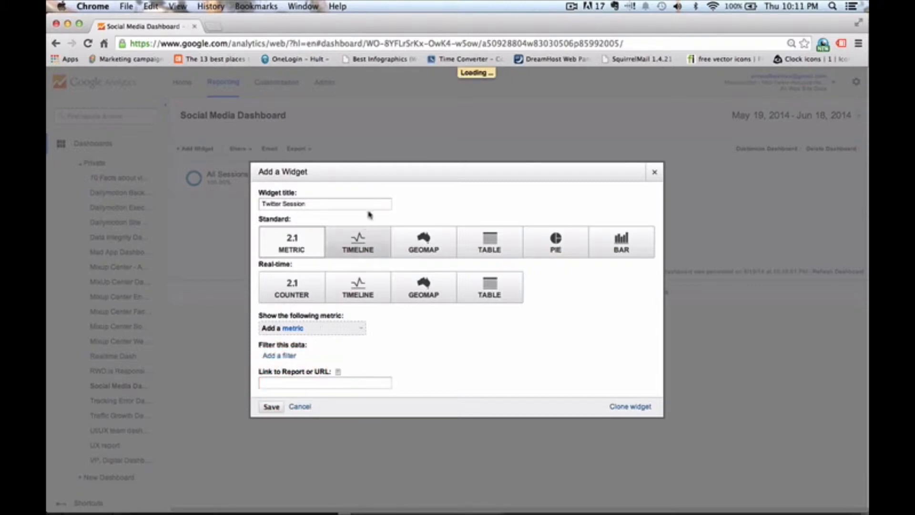
# - Filter the widget to only show Social Network containing twitter, and save the widget
pyautogui.click(285, 356)
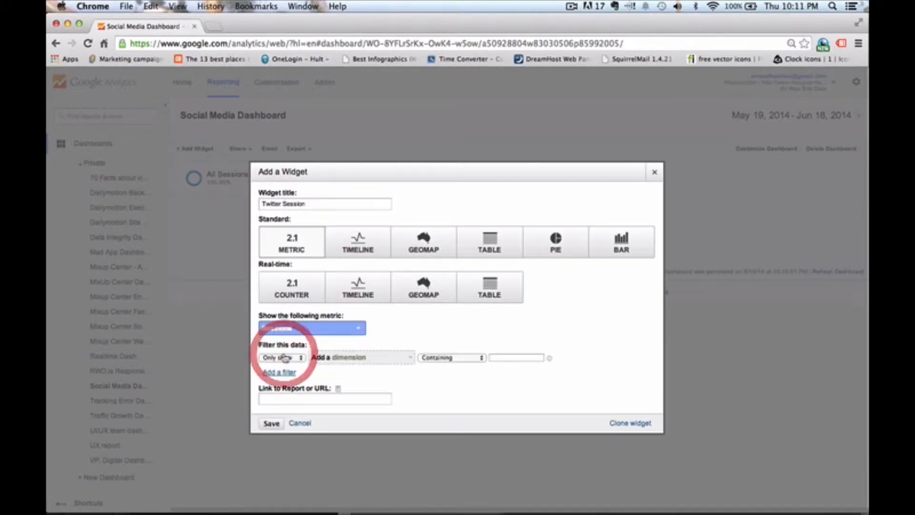
pyautogui.click(330, 358)
pyautogui.write('social')
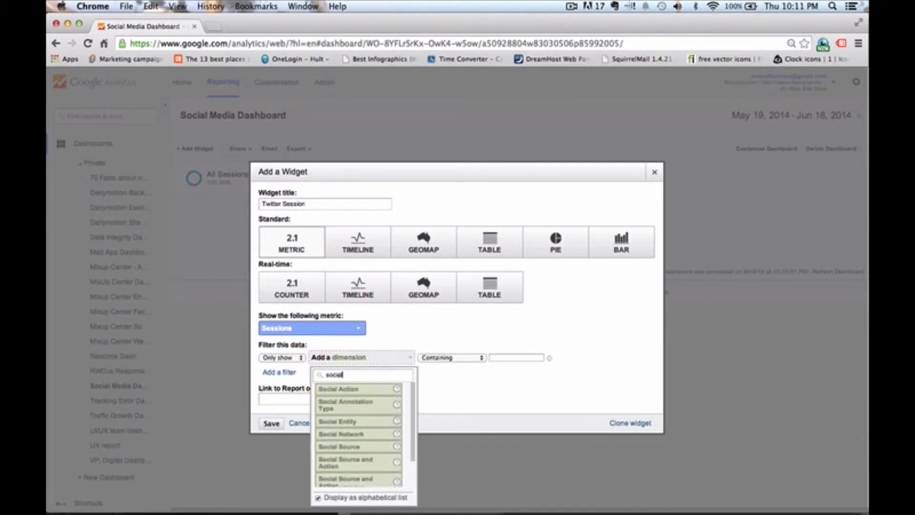
pyautogui.write(' net')
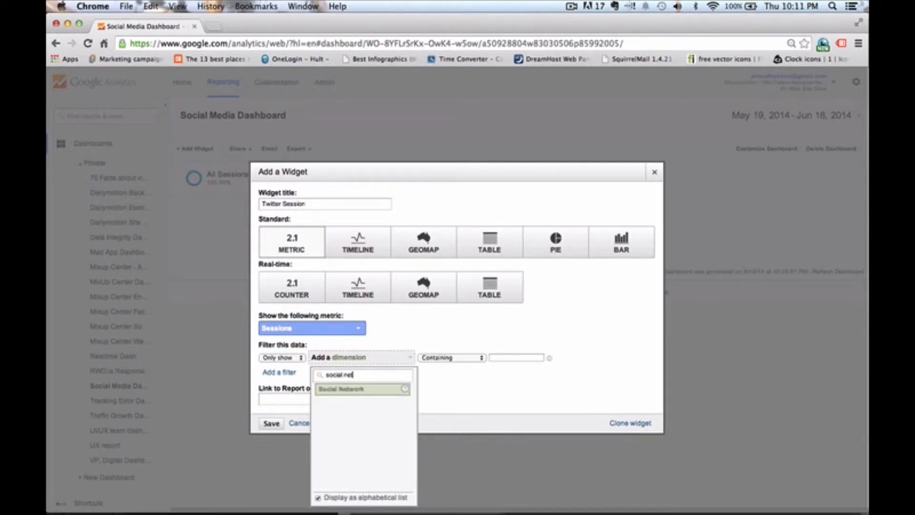
pyautogui.click(333, 388)
pyautogui.click(504, 357)
pyautogui.write('twitter')
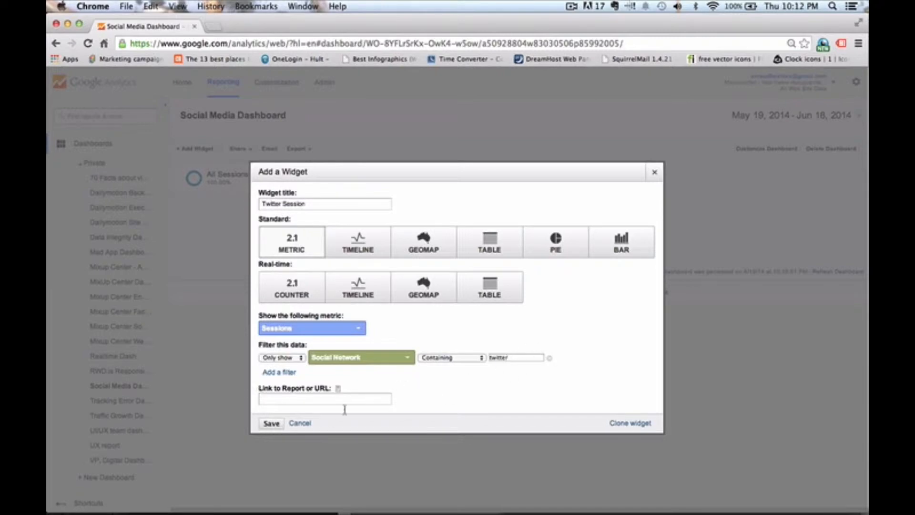
pyautogui.click(272, 423)
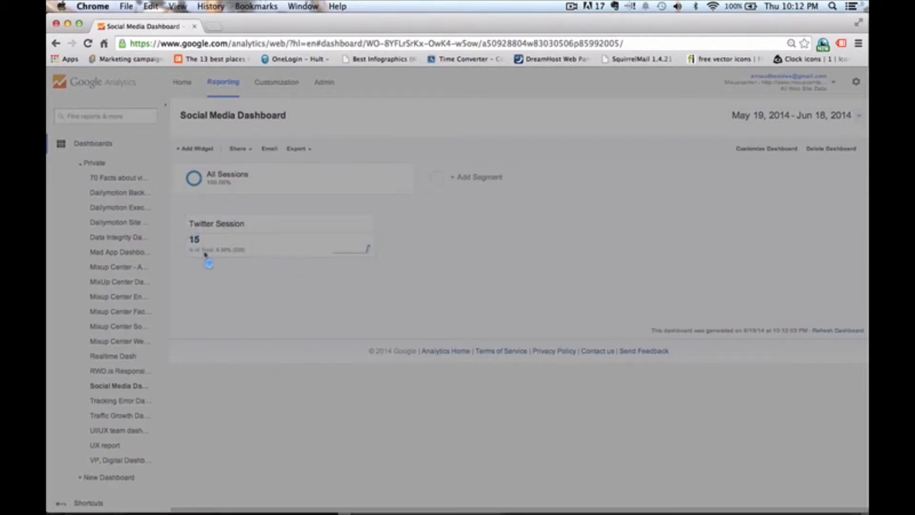
# - Reload the dashboard and add a second Metric widget titled Facebook Session
pyautogui.click(89, 44)
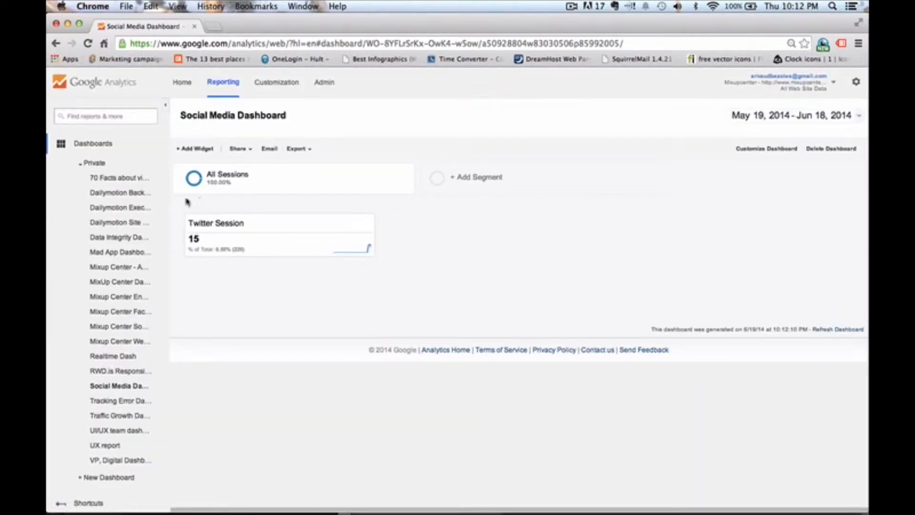
pyautogui.click(197, 151)
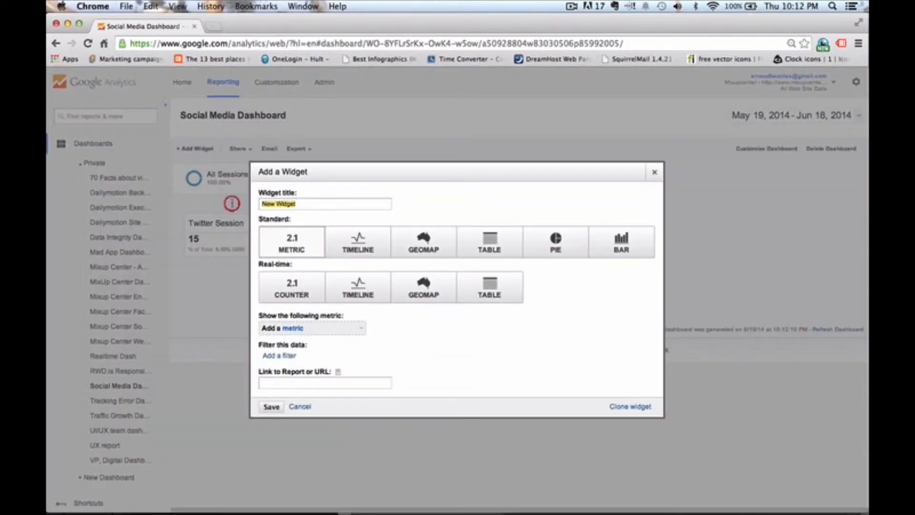
pyautogui.write('F')
pyautogui.press('BackSpace')
pyautogui.write('Facebook Session')
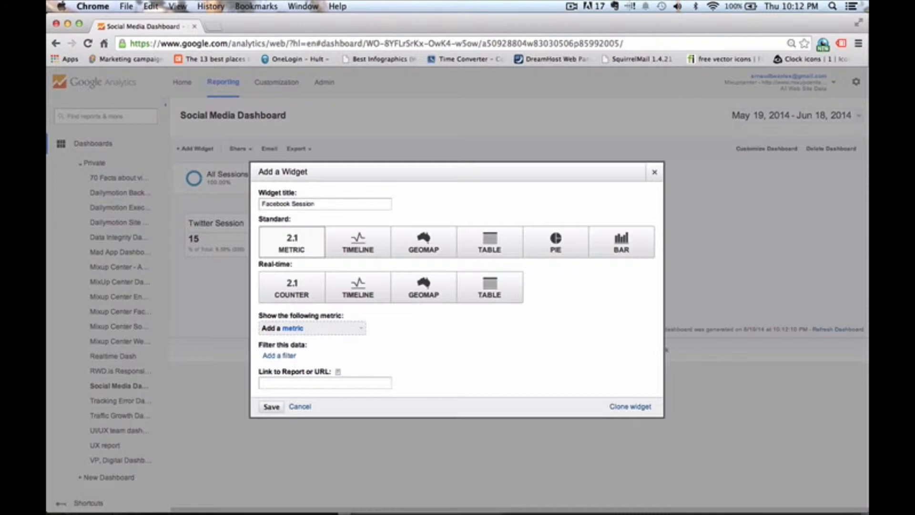
pyautogui.click(305, 250)
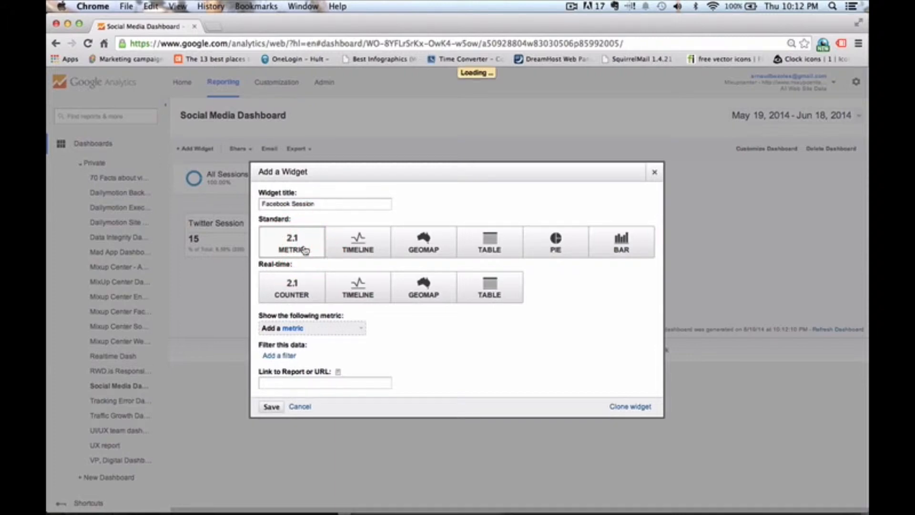
# - Set the Facebook Session widget's metric to Sessions
pyautogui.click(307, 328)
pyautogui.write('s')
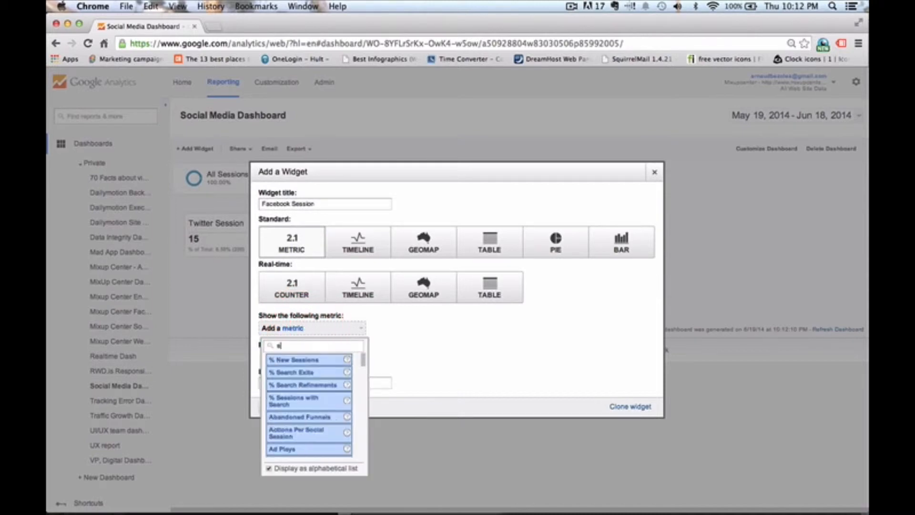
pyautogui.write('essions')
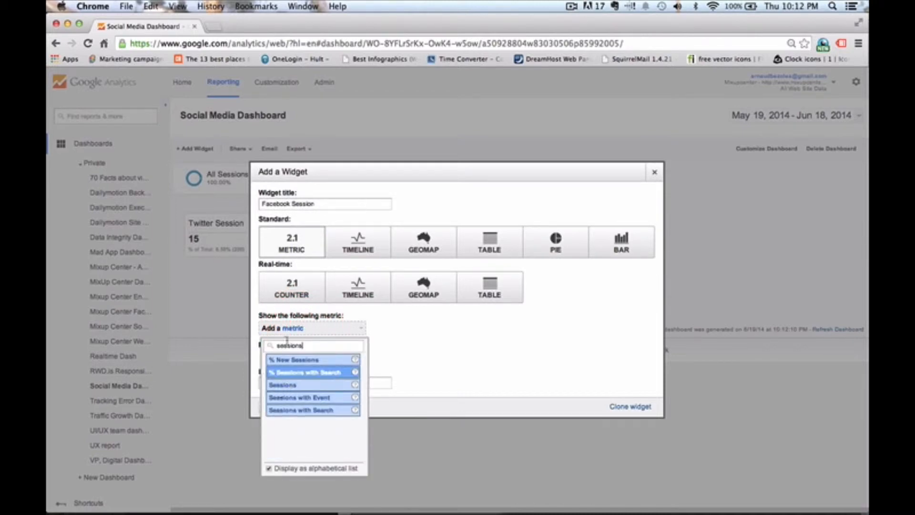
pyautogui.click(286, 385)
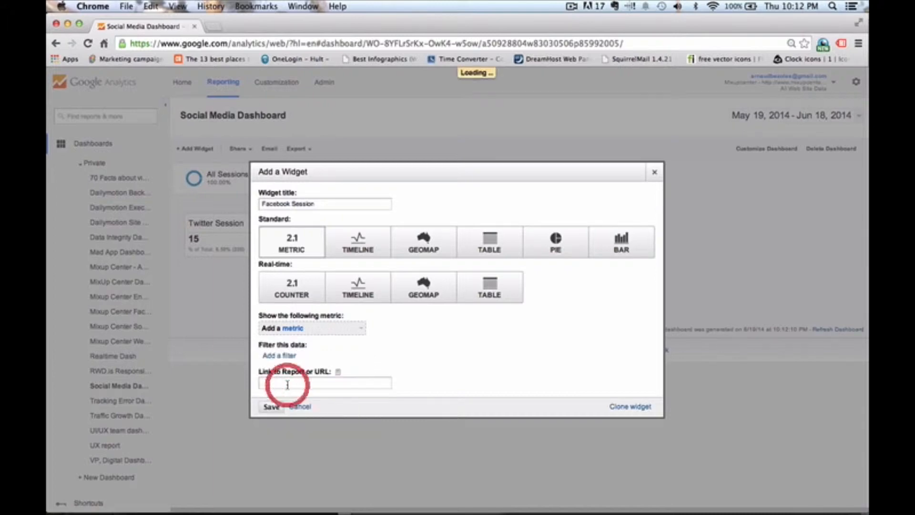
# - Filter the widget to only show Social Network containing facebook, and save the widget
pyautogui.click(291, 357)
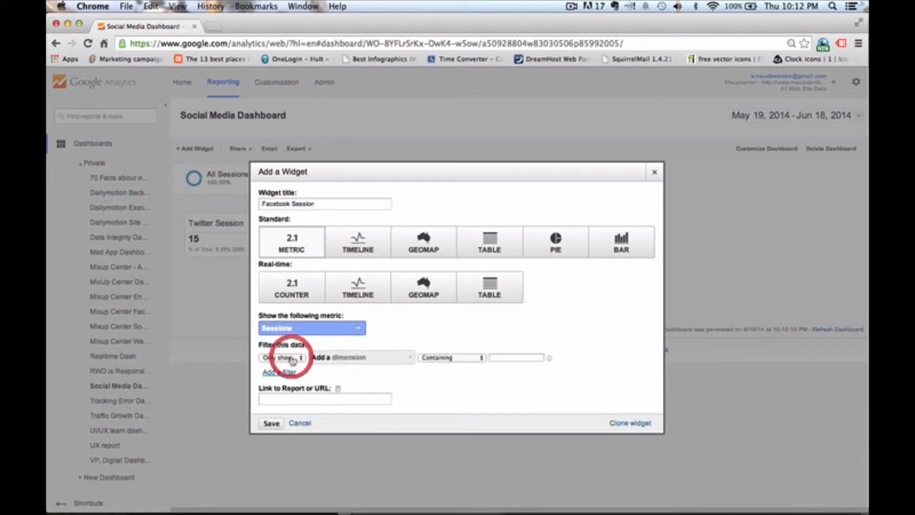
pyautogui.click(342, 358)
pyautogui.write('soci')
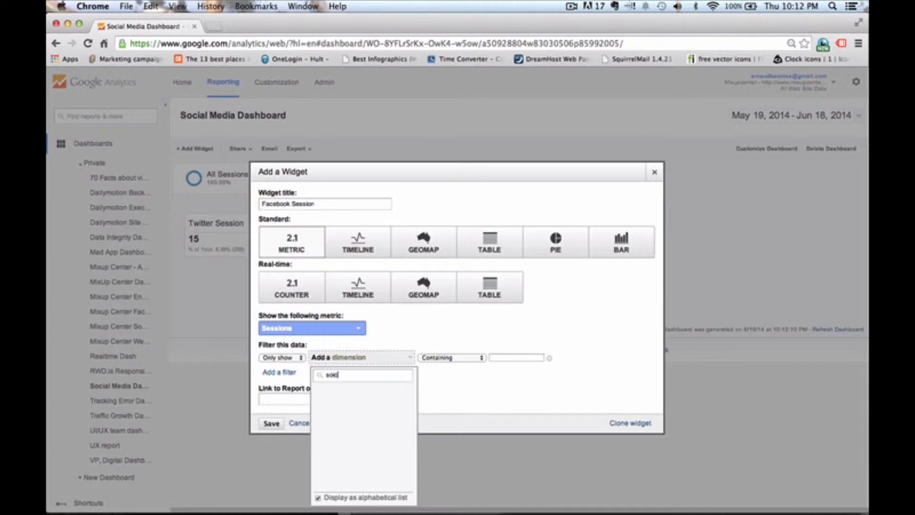
pyautogui.write('al')
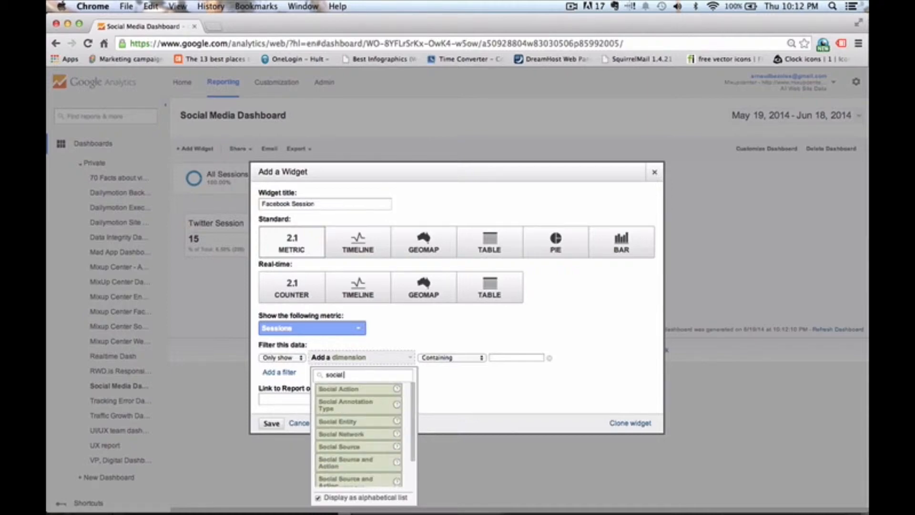
pyautogui.click(340, 431)
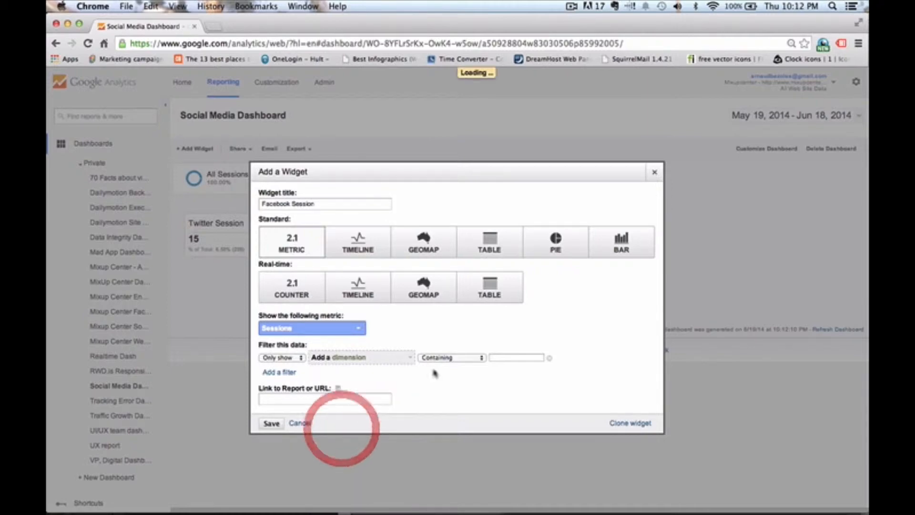
pyautogui.click(491, 358)
pyautogui.write('facebook')
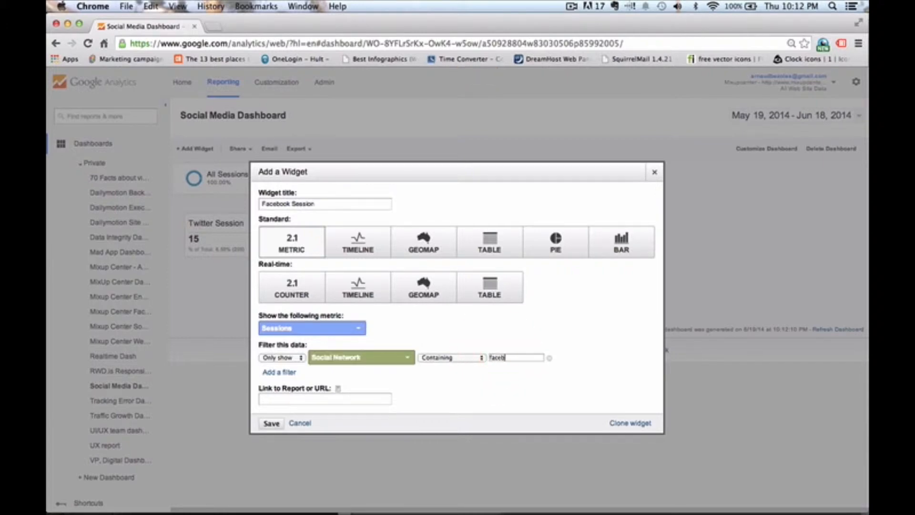
pyautogui.click(271, 424)
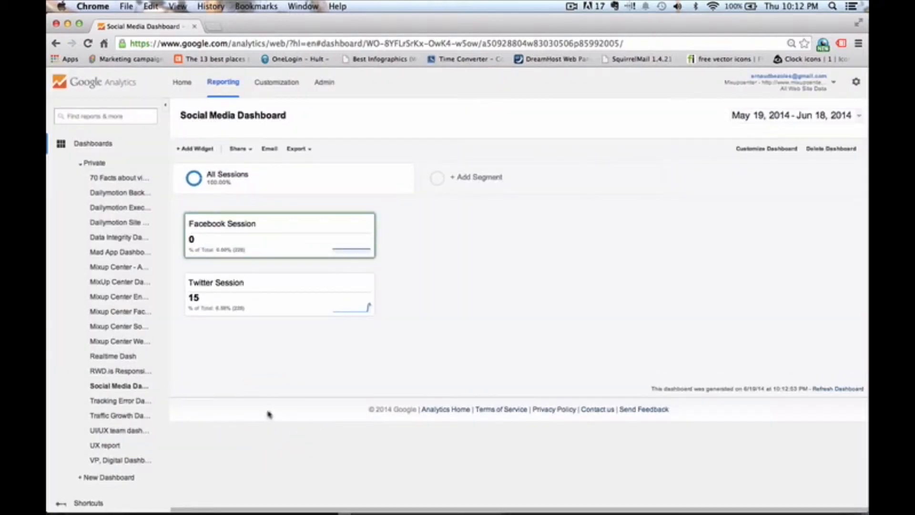
# - Reopen the Facebook Session widget's settings and save them again
pyautogui.click(350, 225)
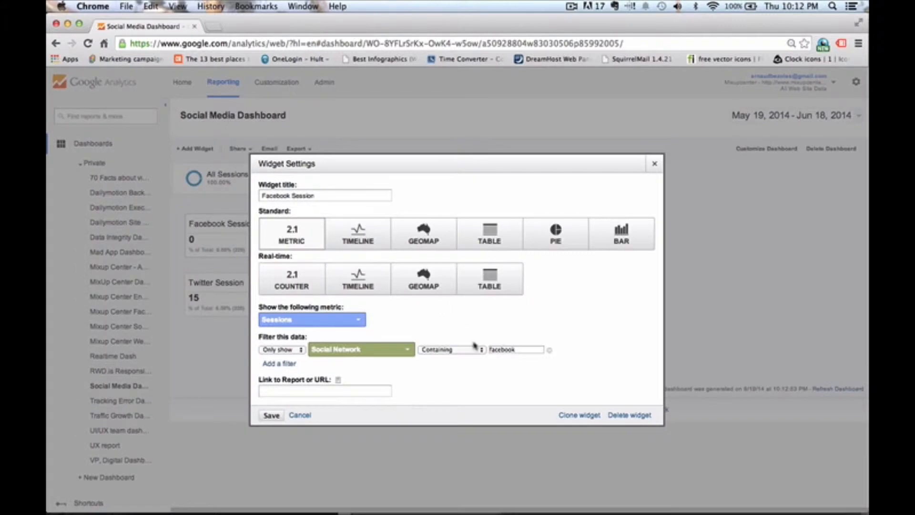
pyautogui.click(523, 351)
pyautogui.click(271, 416)
pyautogui.moveTo(200, 230)
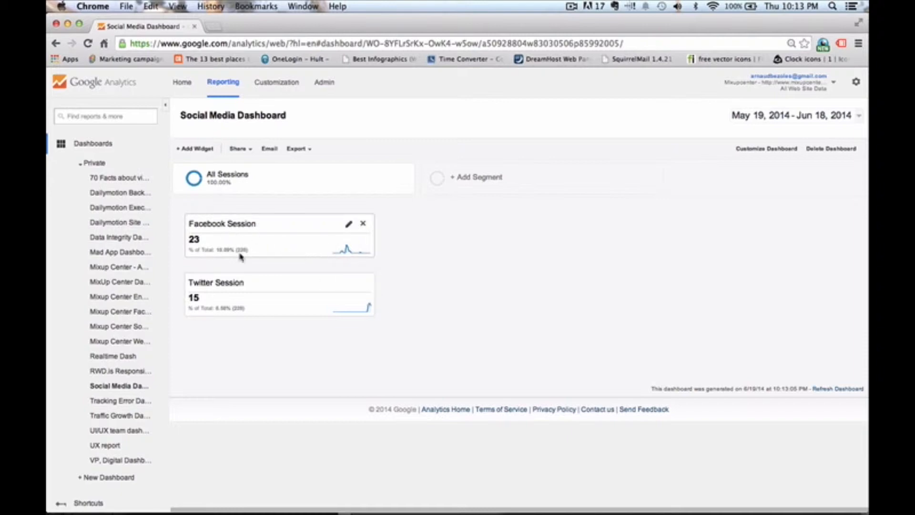
# - Add a third Metric widget titled % New Visits
pyautogui.moveTo(256, 293)
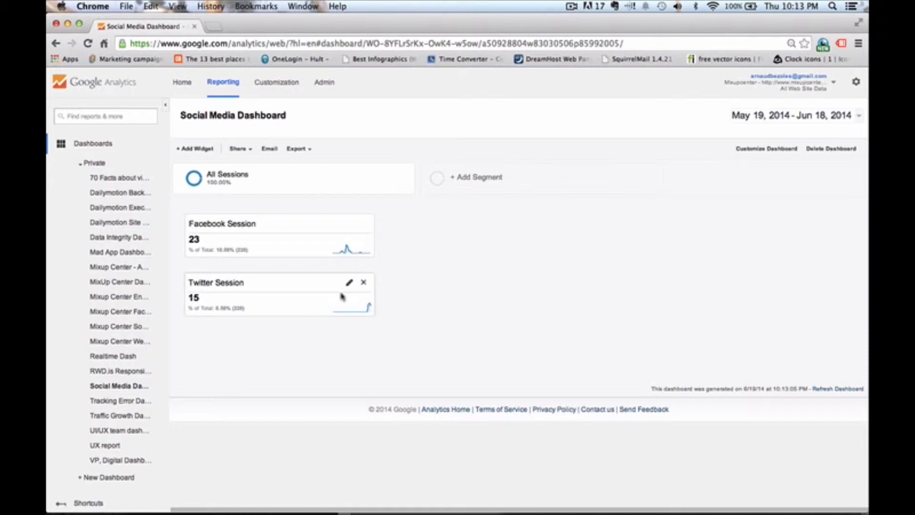
pyautogui.click(195, 149)
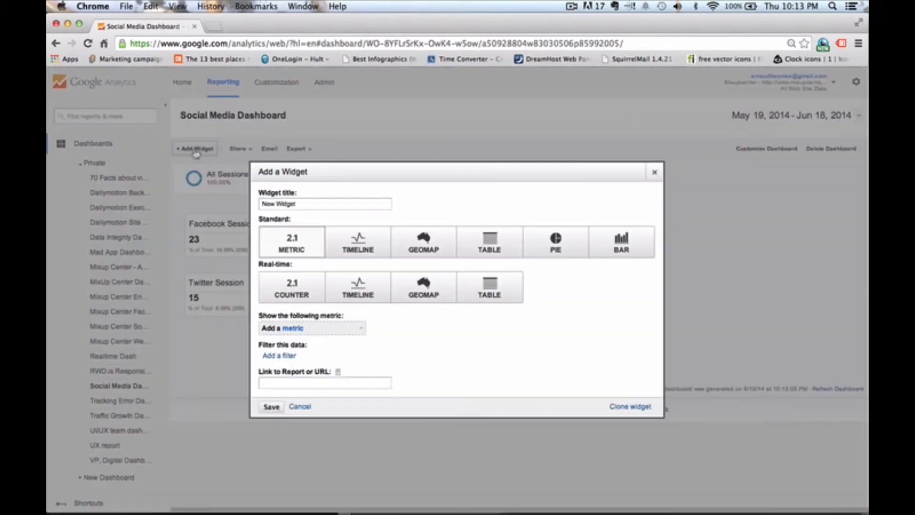
pyautogui.moveTo(301, 204); pyautogui.dragTo(177, 204)
pyautogui.write('% New Visits')
pyautogui.click(290, 231)
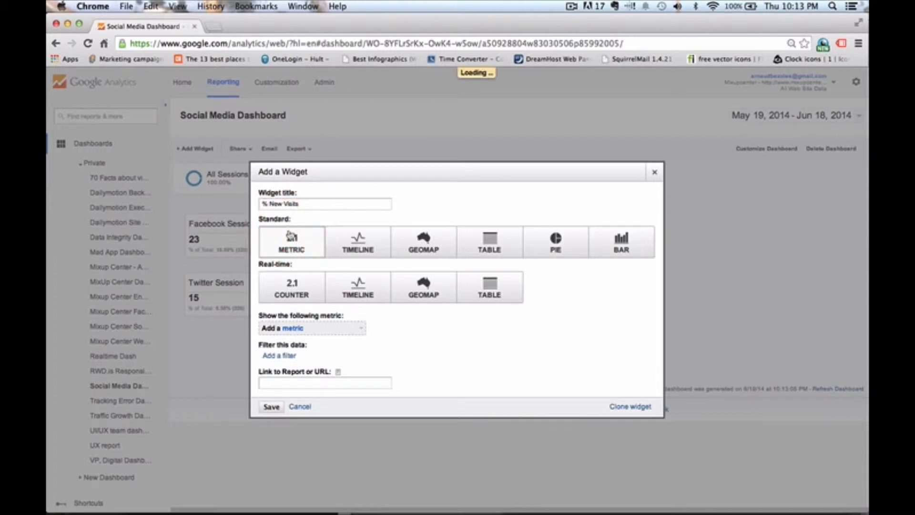
# - Set the % New Visits widget's metric to % New Sessions
pyautogui.click(290, 329)
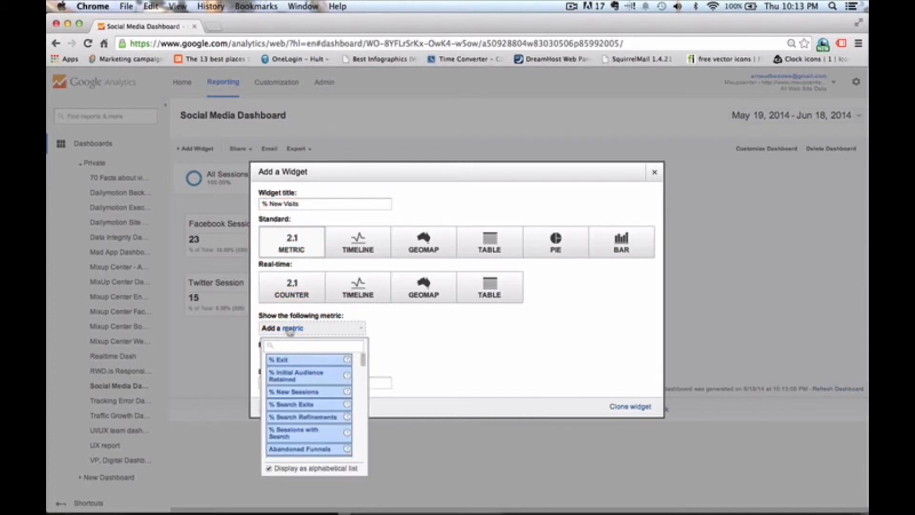
pyautogui.write('social')
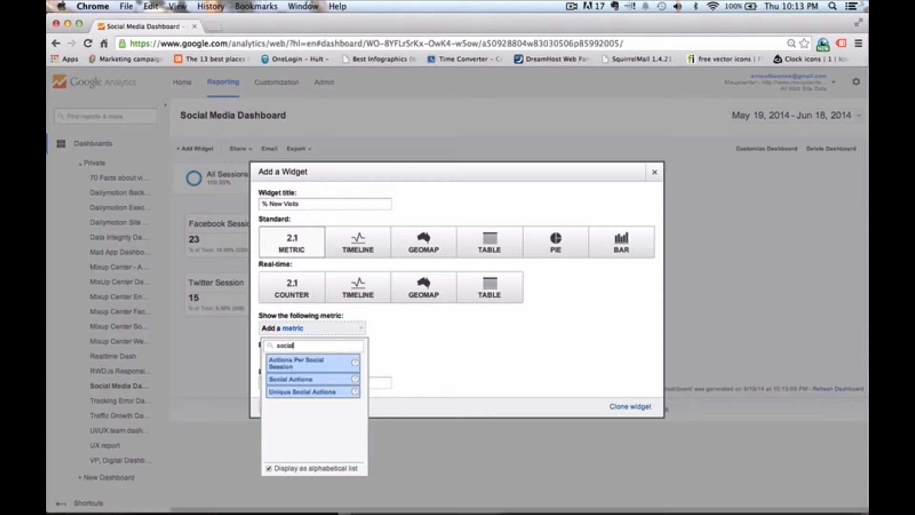
pyautogui.press('BackSpace')
pyautogui.press('BackSpace')
pyautogui.press('BackSpace')
pyautogui.press('BackSpace')
pyautogui.press('BackSpace')
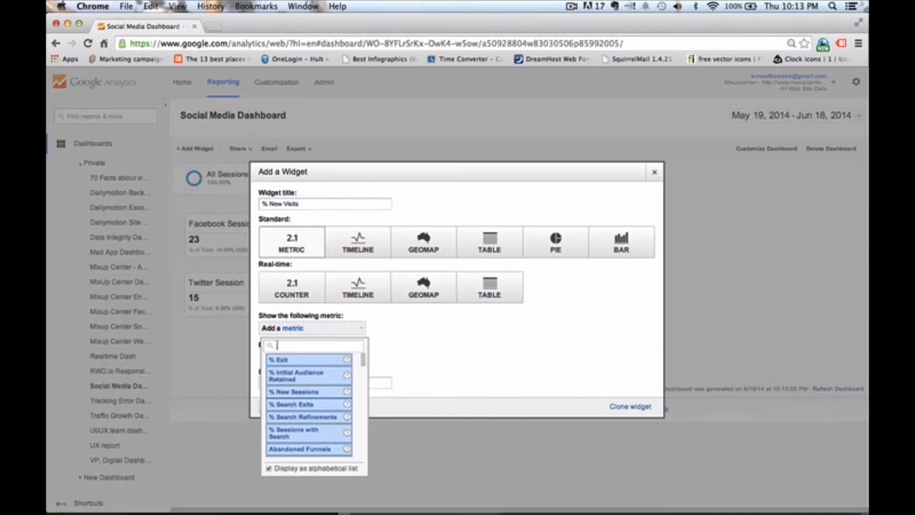
pyautogui.write('% new')
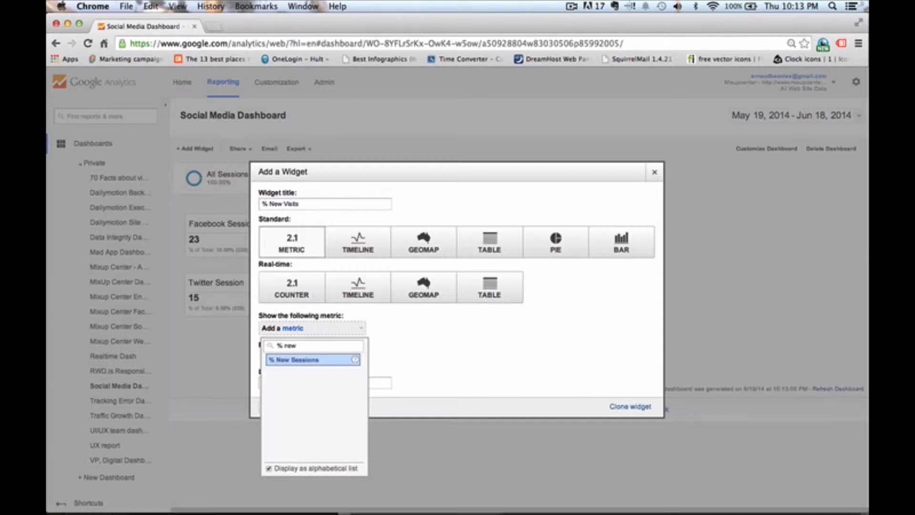
pyautogui.click(288, 360)
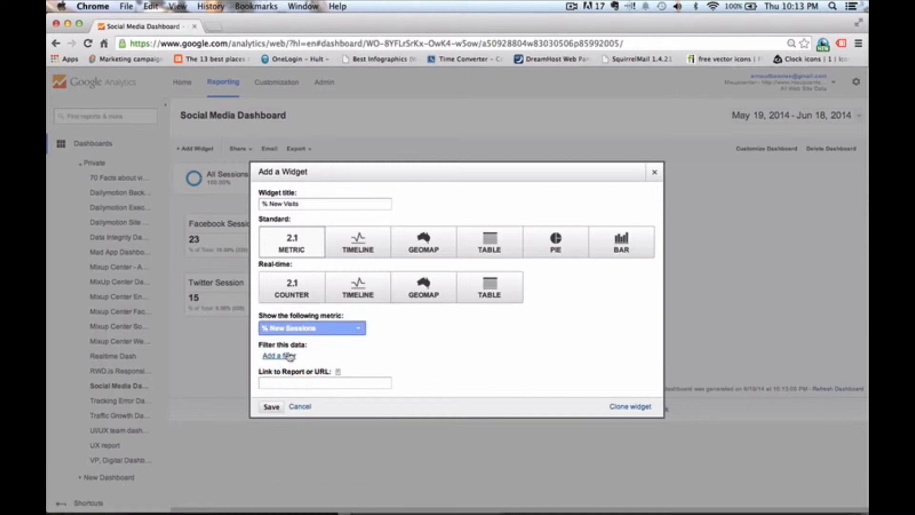
# - Filter the widget to only show Social Source Referral exactly matching Yes, and save the widget
pyautogui.click(289, 356)
pyautogui.click(343, 358)
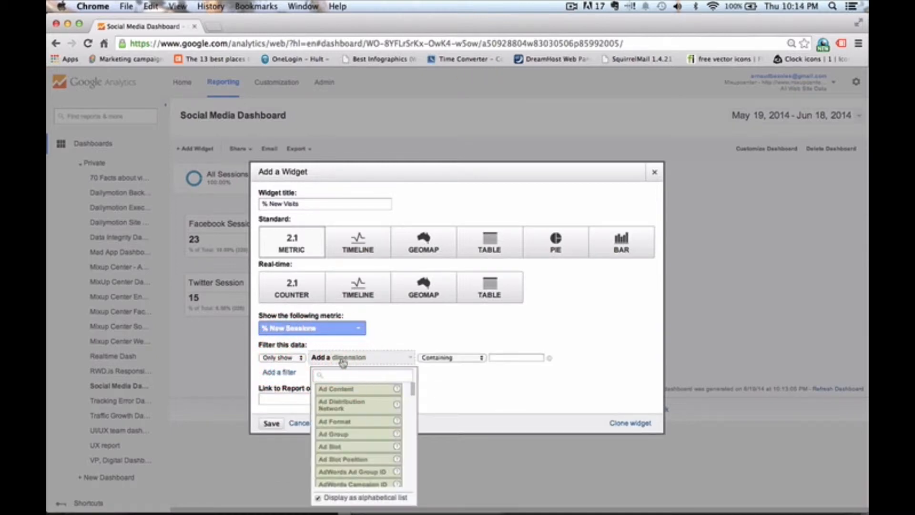
pyautogui.write('social')
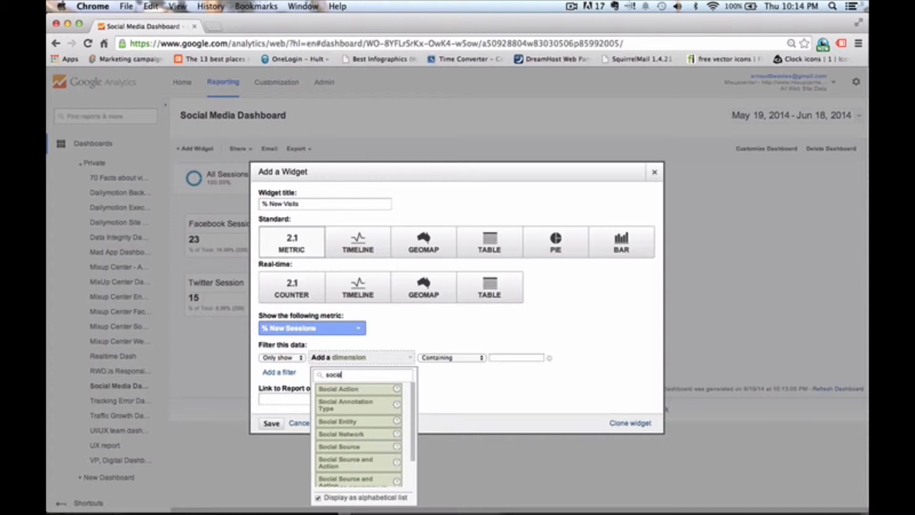
pyautogui.write(' source')
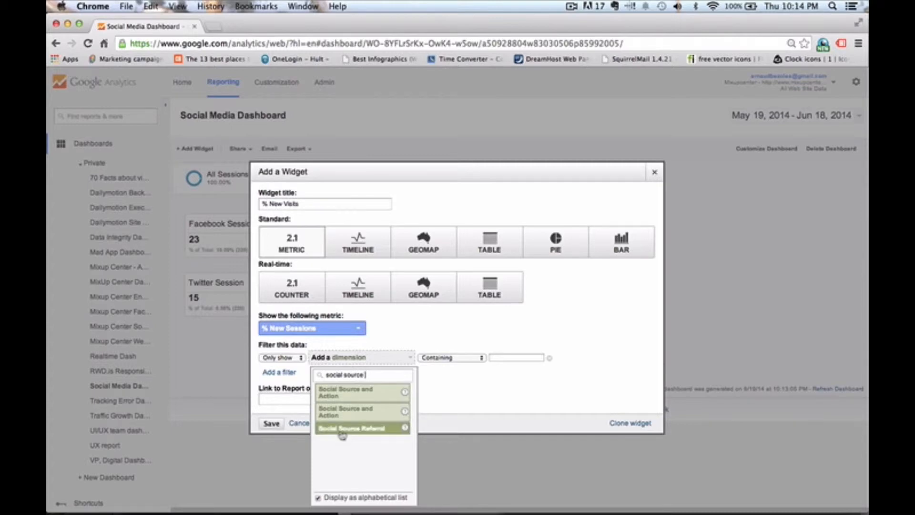
pyautogui.click(373, 429)
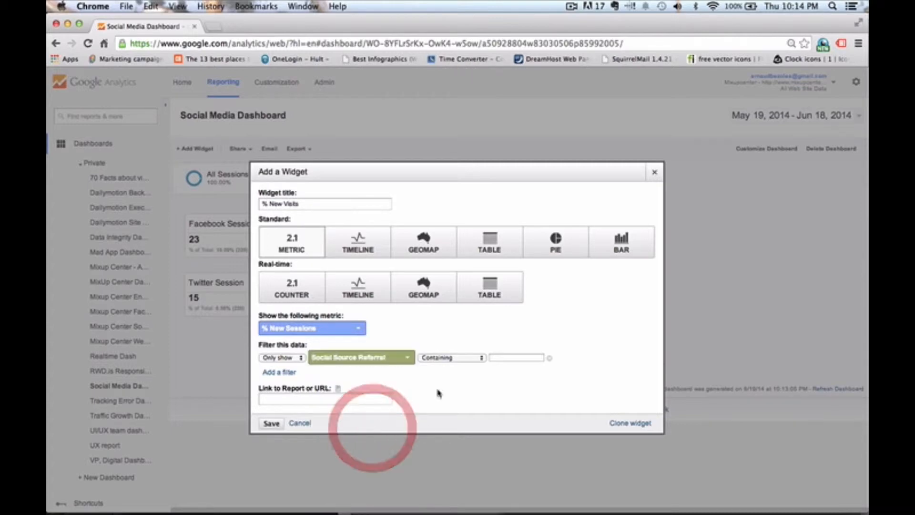
pyautogui.click(460, 359)
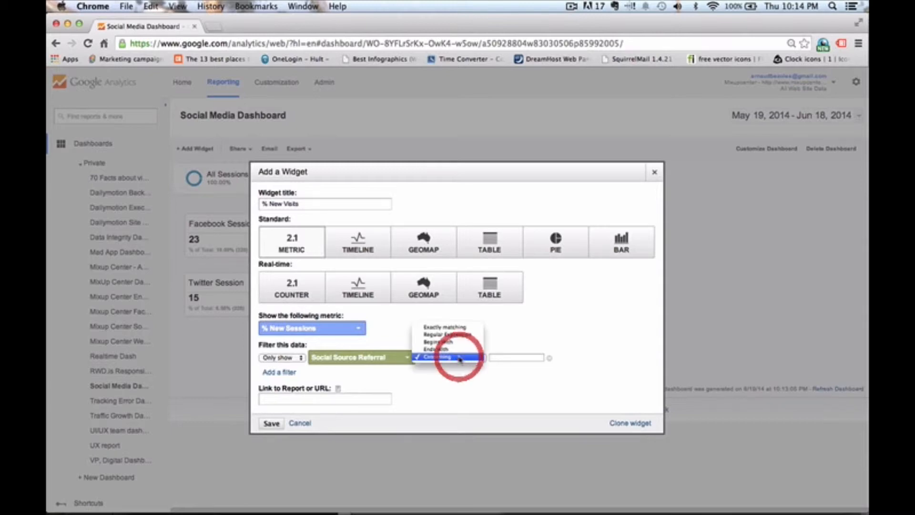
pyautogui.click(459, 327)
pyautogui.click(502, 355)
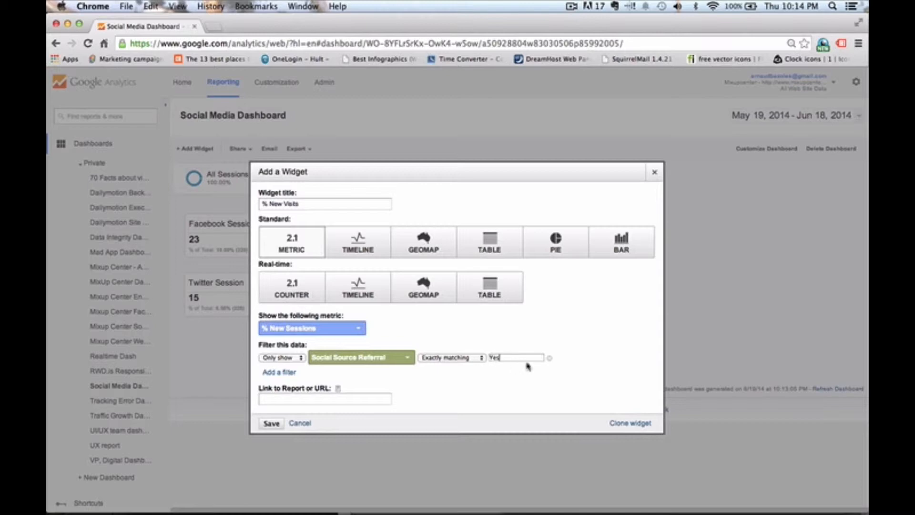
pyautogui.click(271, 423)
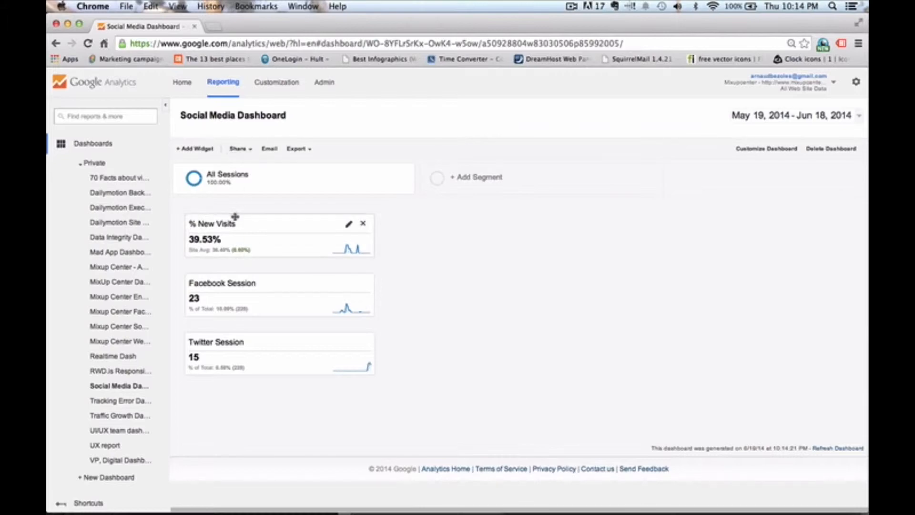
# - Add a fourth Metric widget titled Visits that shows the Sessions metric
pyautogui.moveTo(213, 252); pyautogui.dragTo(226, 251)
pyautogui.moveTo(226, 252); pyautogui.dragTo(227, 252)
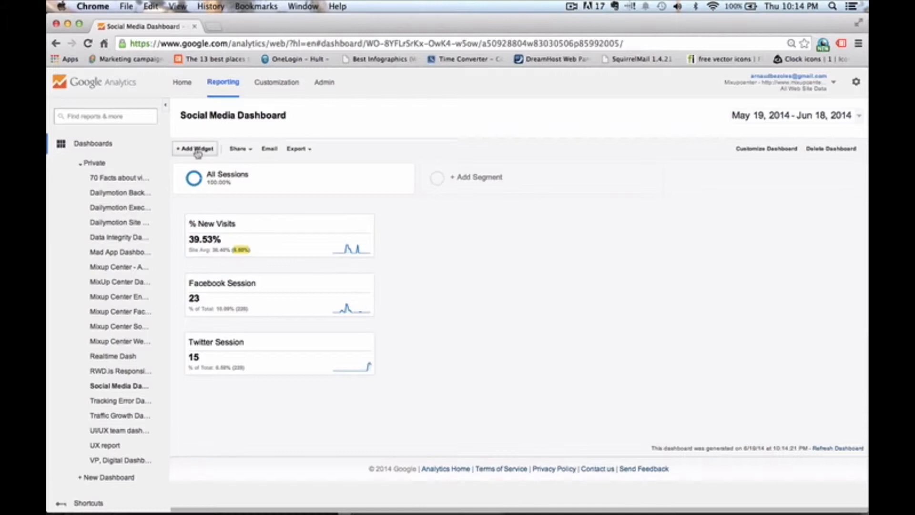
pyautogui.click(197, 148)
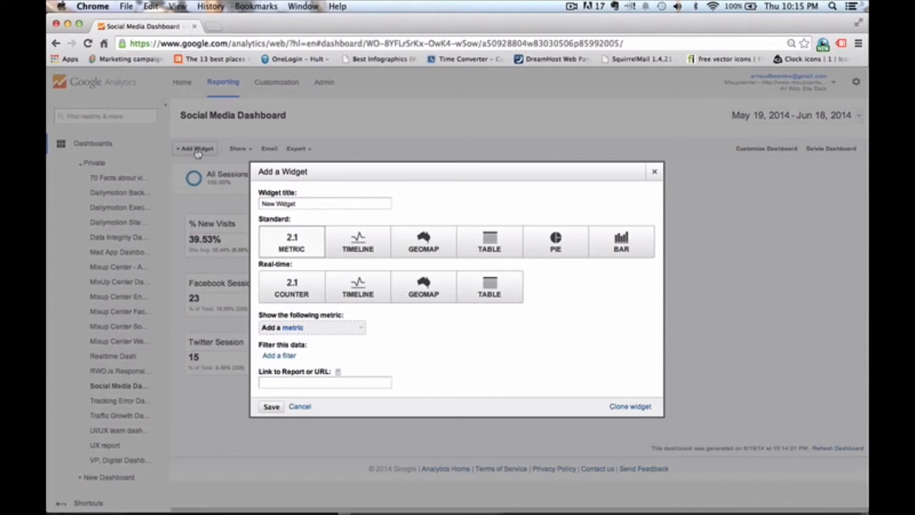
pyautogui.click(185, 217)
pyautogui.moveTo(293, 205); pyautogui.dragTo(230, 200)
pyautogui.write('vi')
pyautogui.click(285, 329)
pyautogui.write('sess')
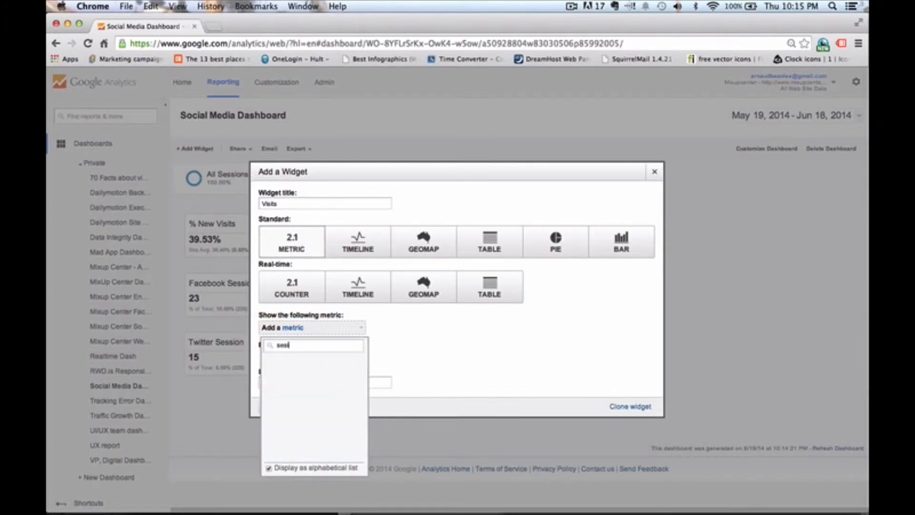
pyautogui.press('BackSpace')
pyautogui.press('BackSpace')
pyautogui.press('BackSpace')
pyautogui.press('BackSpace')
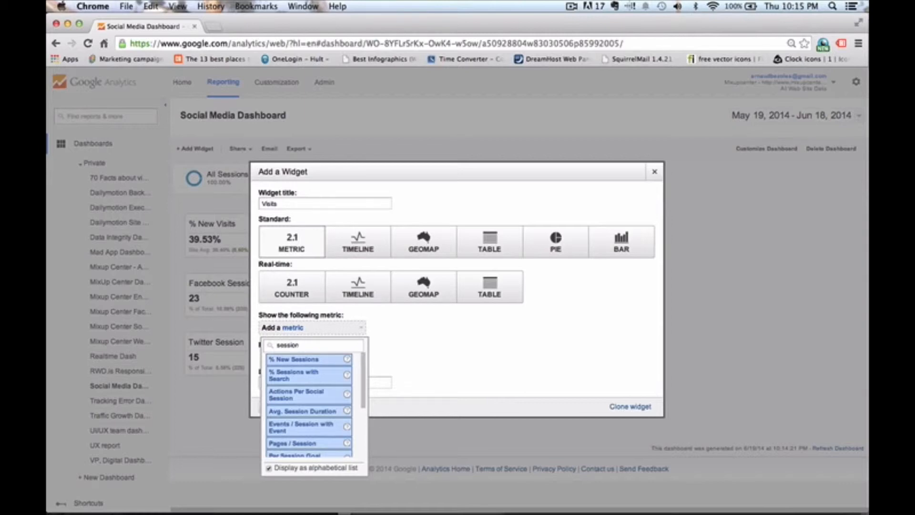
pyautogui.click(301, 381)
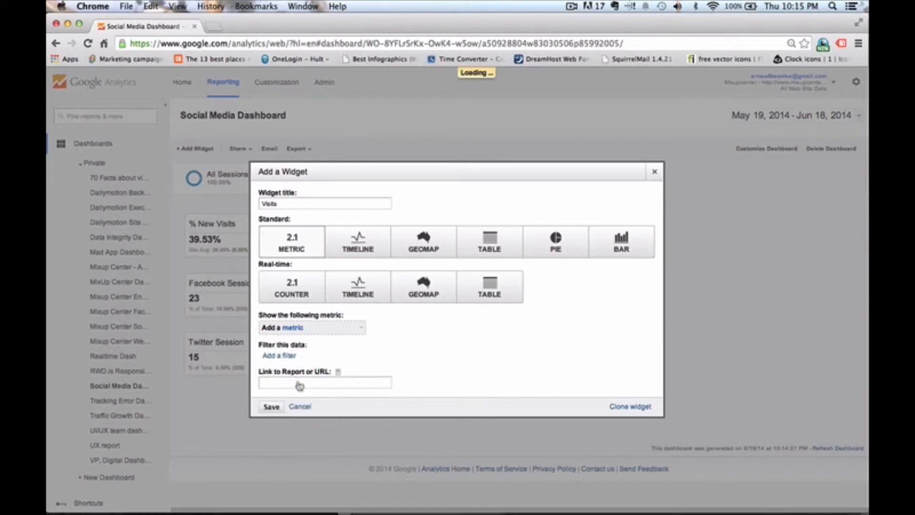
# - Filter the Visits widget to only show Social Source Referral exactly matching Yes, and save it
pyautogui.click(289, 356)
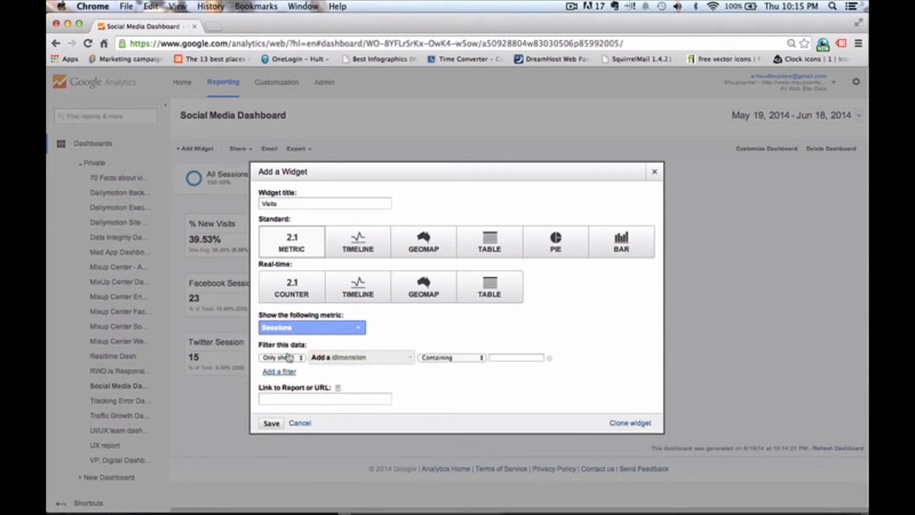
pyautogui.click(338, 357)
pyautogui.write('so')
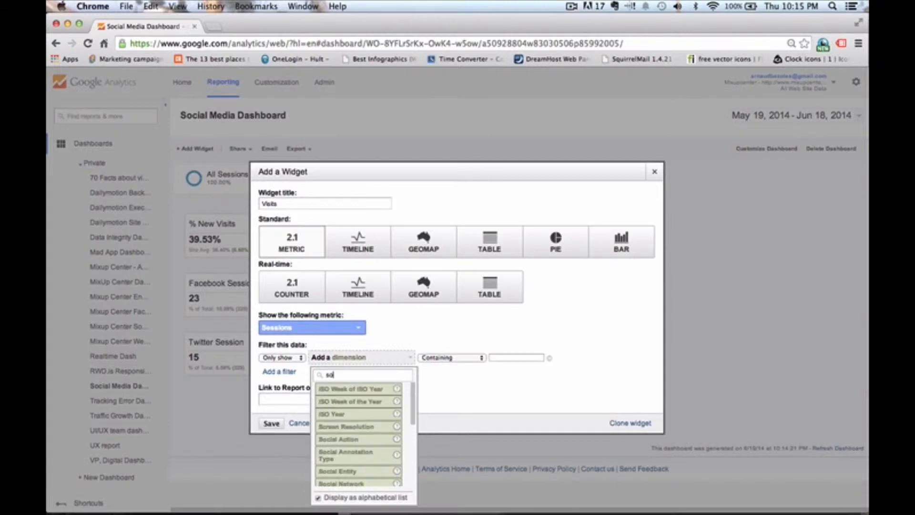
pyautogui.write('urc')
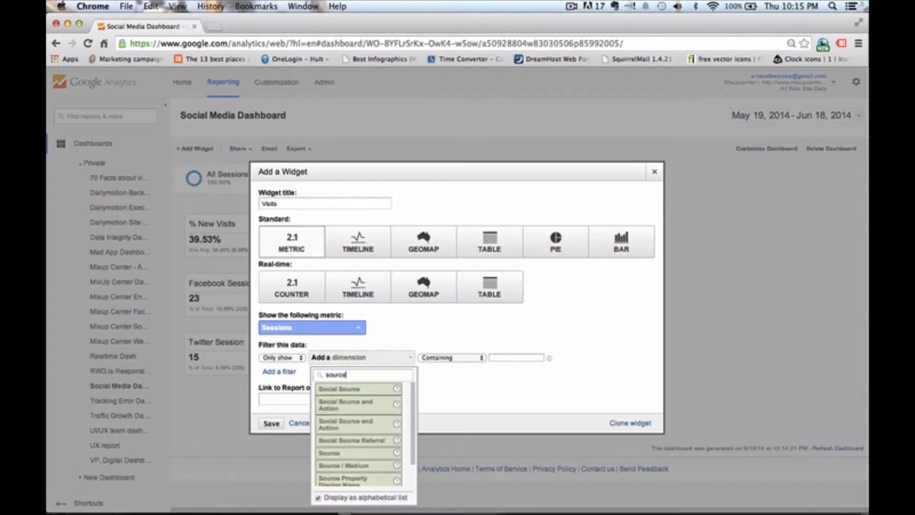
pyautogui.write('e')
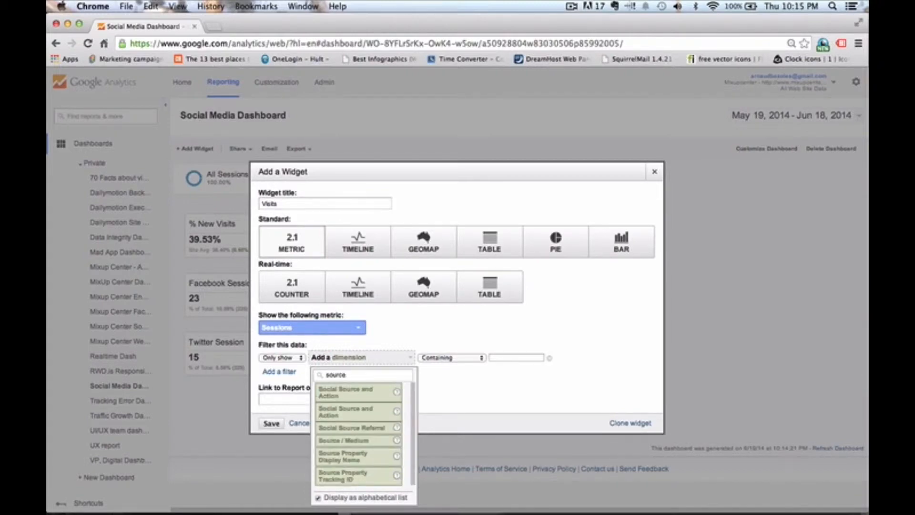
pyautogui.click(343, 427)
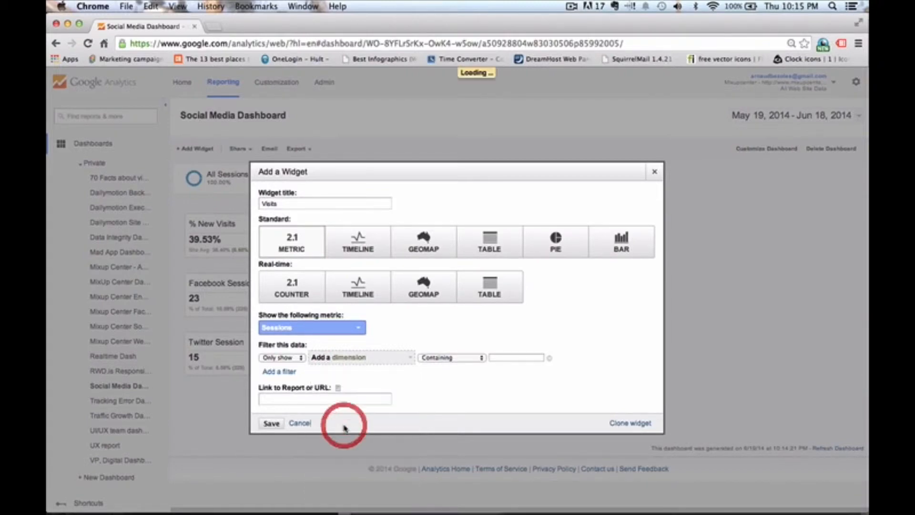
pyautogui.click(455, 358)
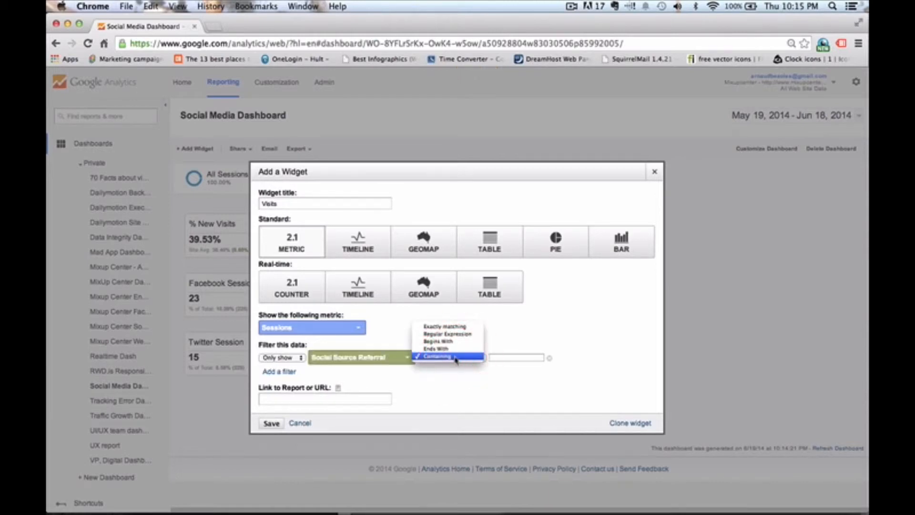
pyautogui.click(455, 327)
pyautogui.click(506, 359)
pyautogui.write('Yes')
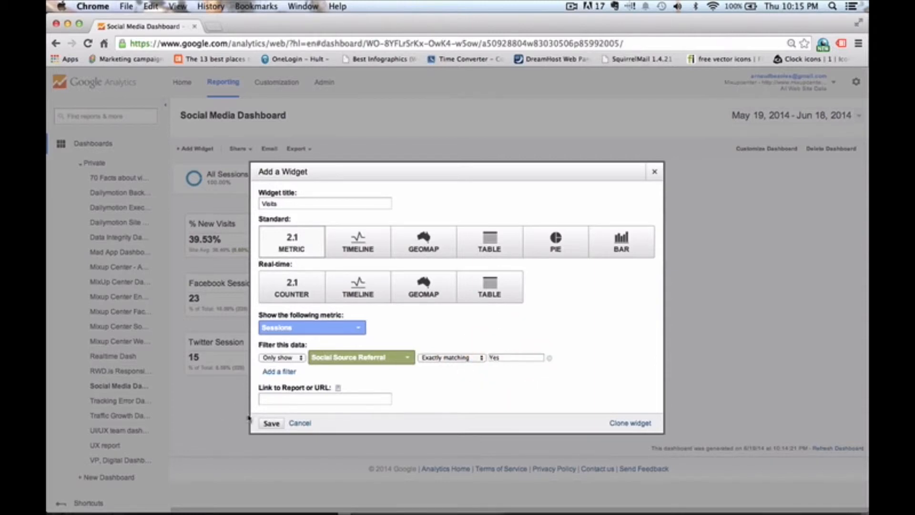
pyautogui.click(271, 423)
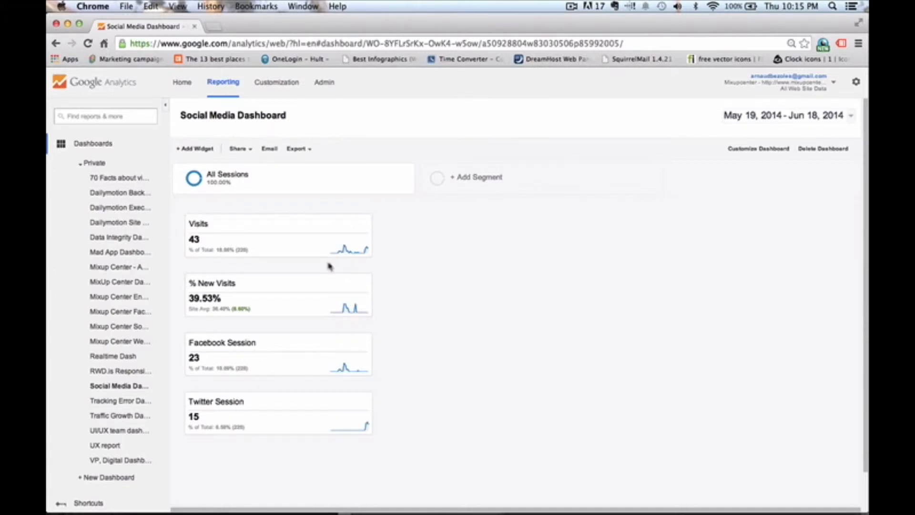
# - Add a new Bar widget titled Social By Geography
pyautogui.click(192, 150)
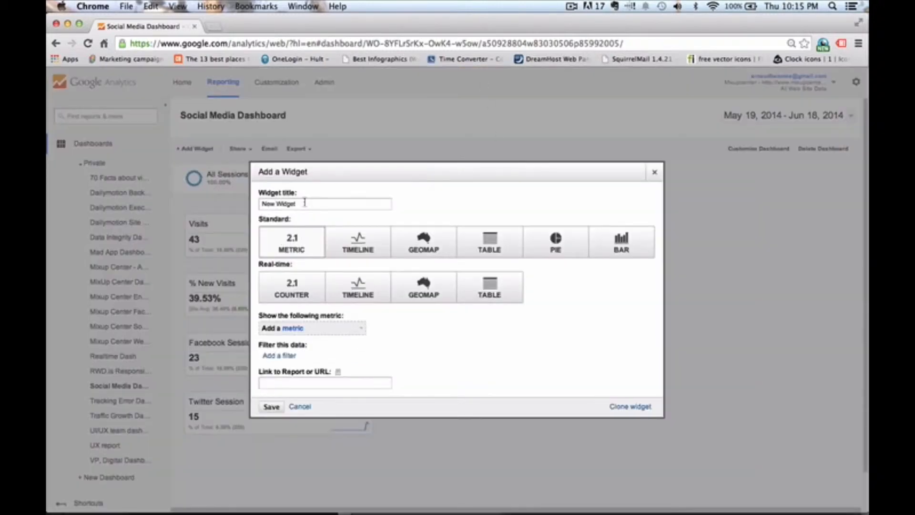
pyautogui.click(271, 204)
pyautogui.click(180, 215)
pyautogui.click(627, 243)
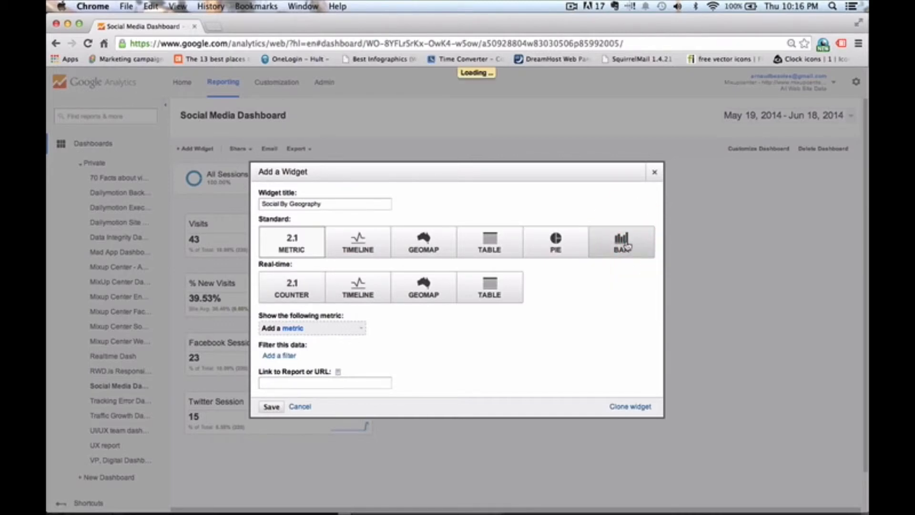
# - Set the bar chart to show the Sessions metric
pyautogui.scroll(-2, 313, 366)
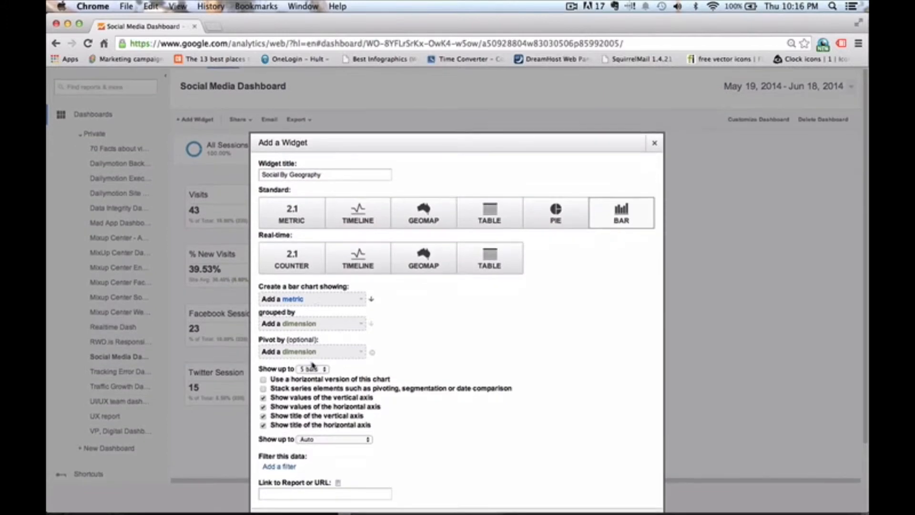
pyautogui.click(316, 302)
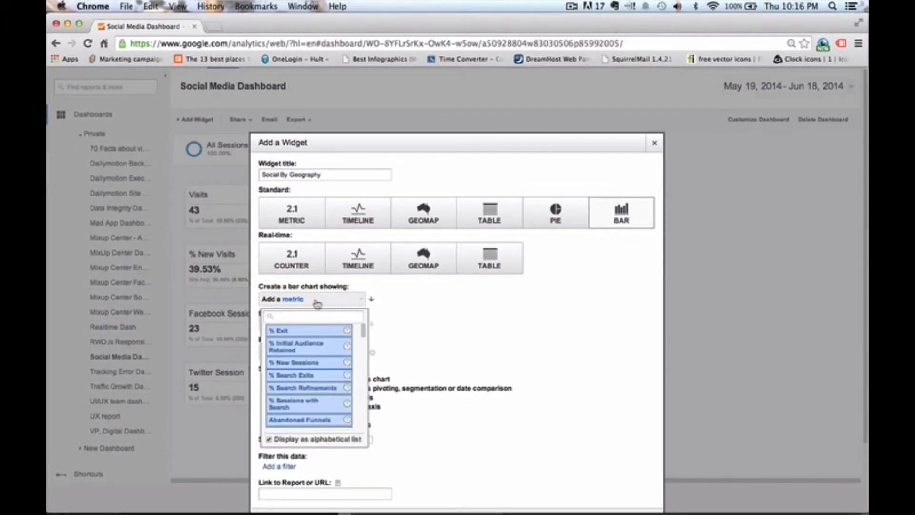
pyautogui.write('sessio')
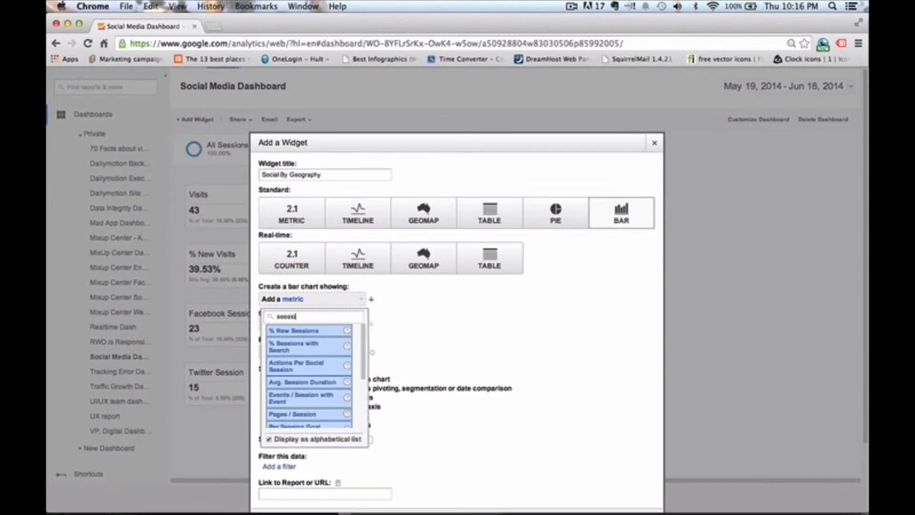
pyautogui.write('ns')
pyautogui.click(286, 355)
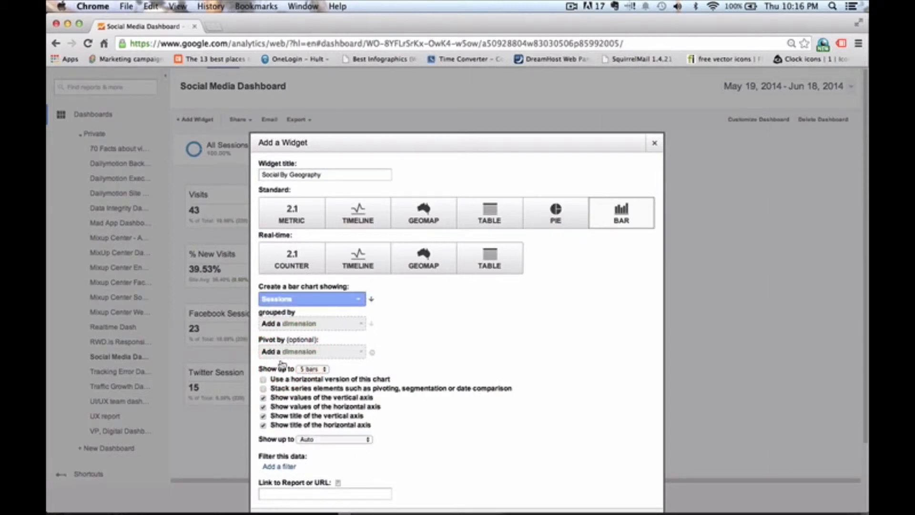
# - Group the bar chart's sessions by the City dimension
pyautogui.scroll(-1, 289, 379)
pyautogui.click(294, 307)
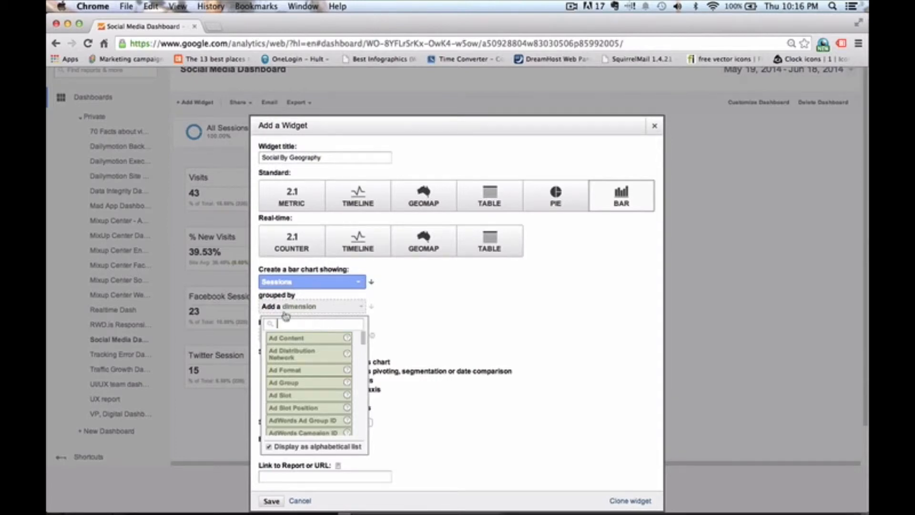
pyautogui.write('city')
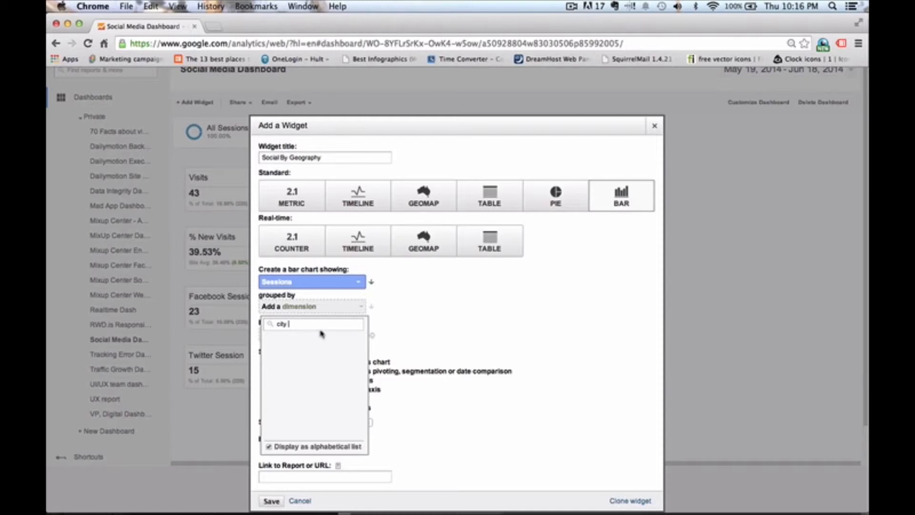
pyautogui.press('BackSpace')
pyautogui.click(296, 338)
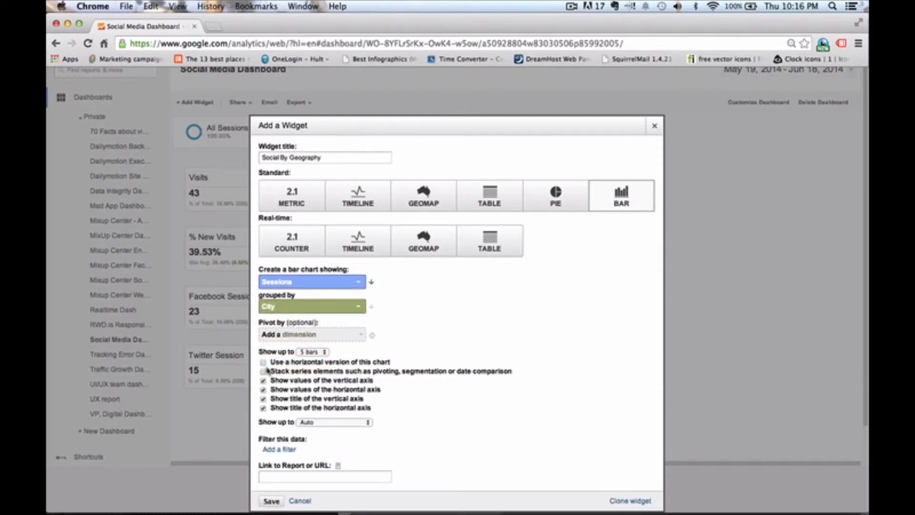
# - Switch the bar chart to its horizontal version and turn off the vertical and horizontal axis titles
pyautogui.click(264, 364)
pyautogui.click(264, 381)
pyautogui.click(263, 381)
pyautogui.click(263, 399)
pyautogui.click(264, 413)
pyautogui.click(264, 405)
# - Filter the bar chart to only show Social Source Referral exactly matching Yes, and save the widget
pyautogui.click(283, 449)
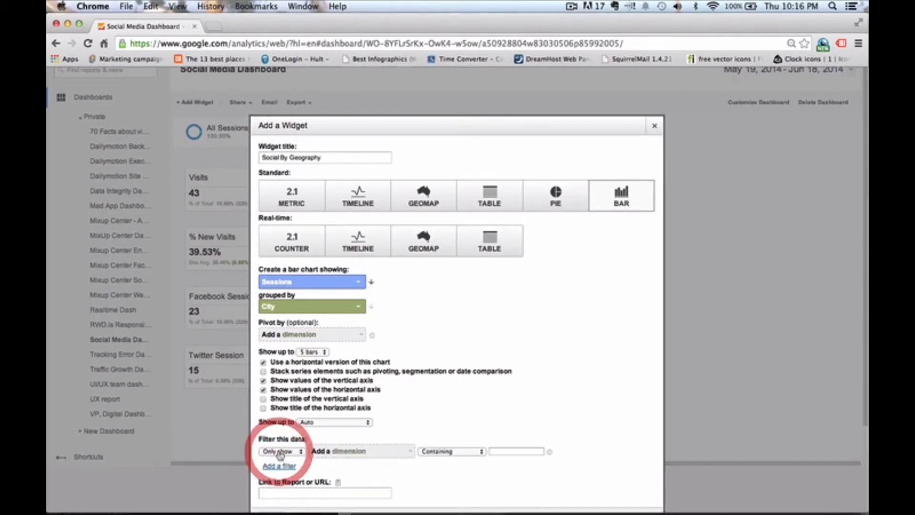
pyautogui.click(343, 452)
pyautogui.write('social')
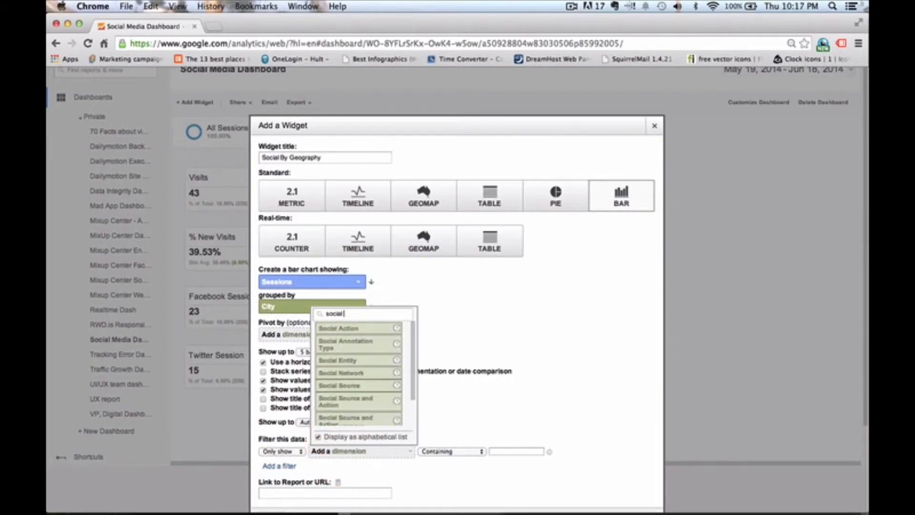
pyautogui.write(' so')
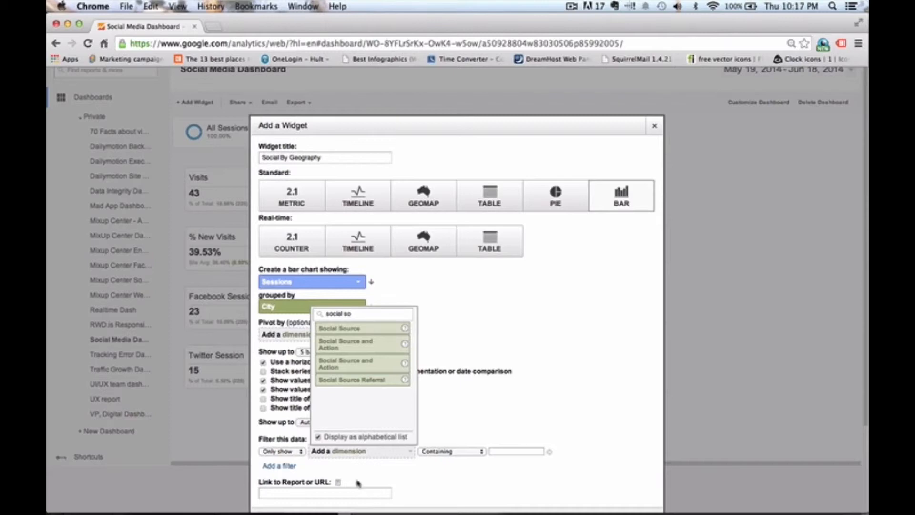
pyautogui.click(362, 380)
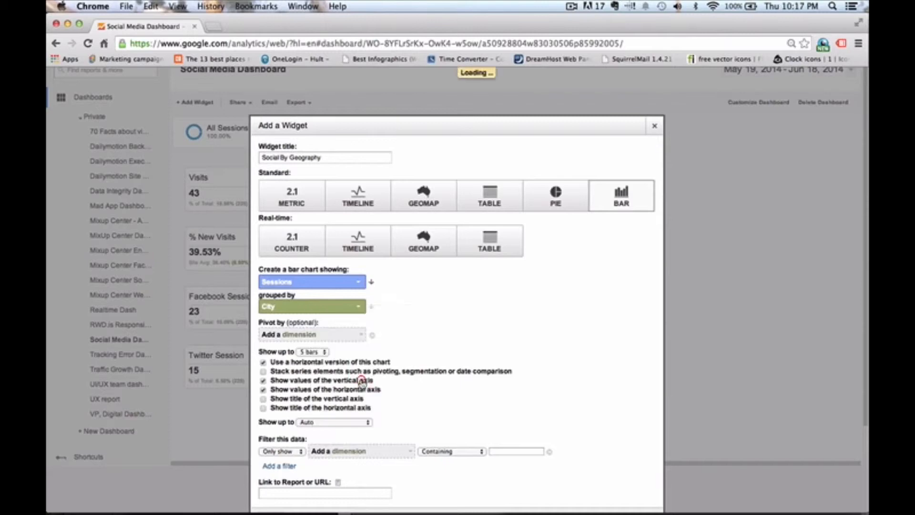
pyautogui.click(439, 452)
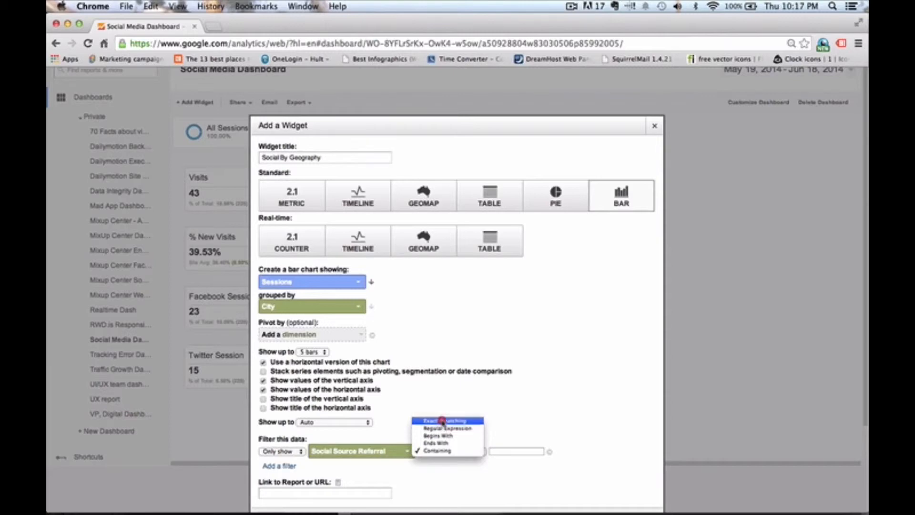
pyautogui.click(443, 421)
pyautogui.click(514, 449)
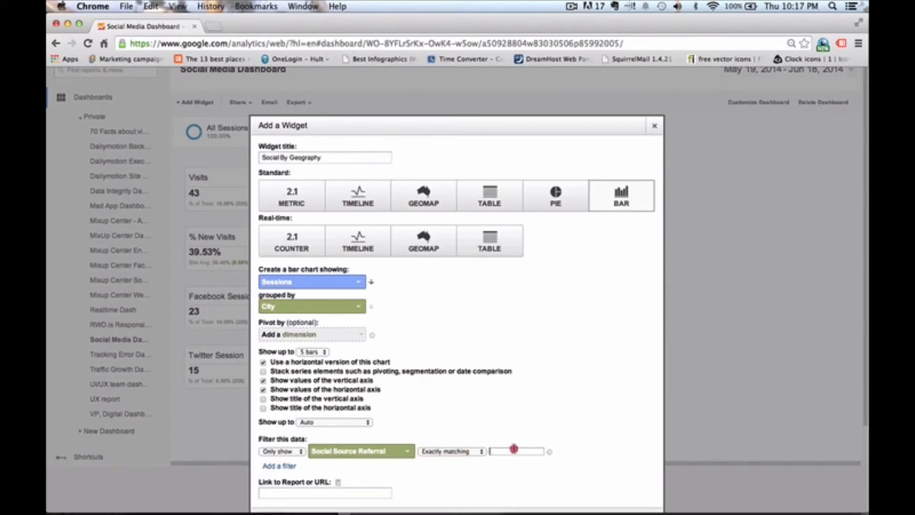
pyautogui.write('Y')
pyautogui.scroll(-3, 416, 461)
pyautogui.click(275, 434)
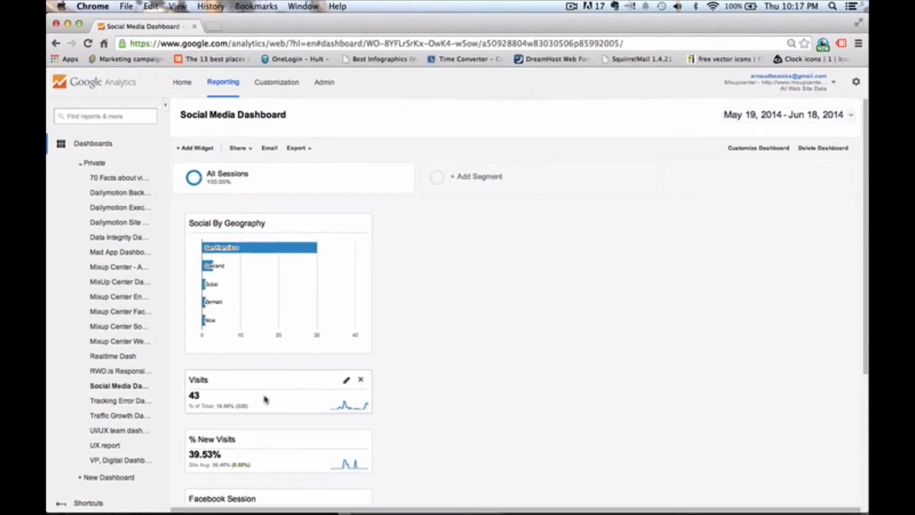
# - Rearrange the dashboard widgets into three columns, with Social By Geography in the first column
pyautogui.scroll(-2, 264, 398)
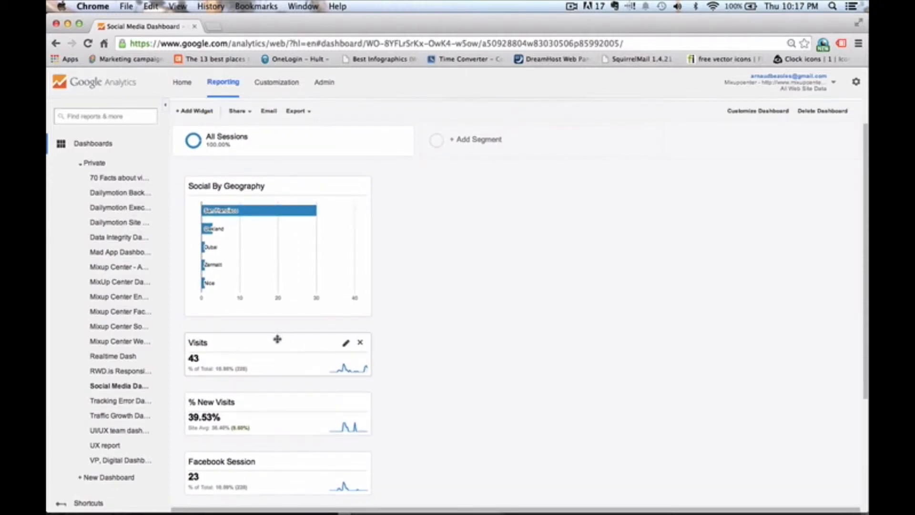
pyautogui.moveTo(276, 339); pyautogui.dragTo(498, 185)
pyautogui.moveTo(263, 341); pyautogui.dragTo(487, 241)
pyautogui.moveTo(271, 347); pyautogui.dragTo(749, 189)
pyautogui.moveTo(253, 365); pyautogui.dragTo(760, 273)
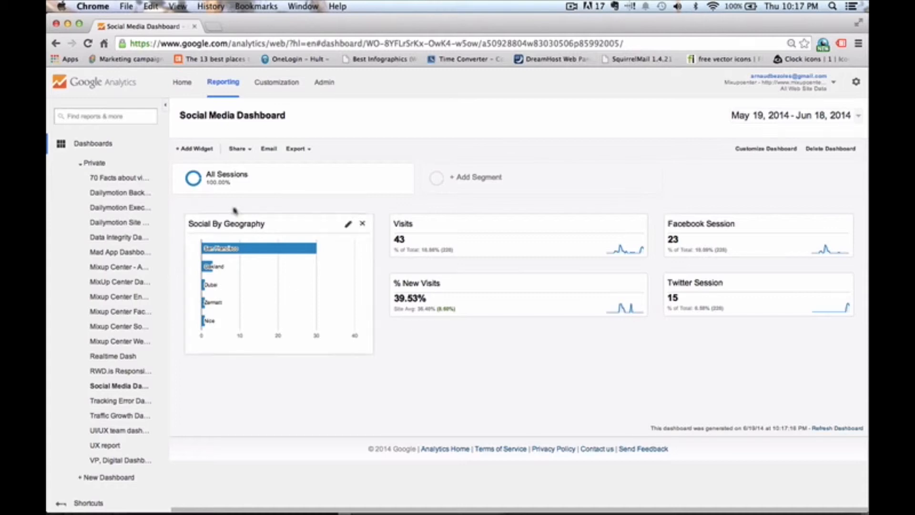
# - Add a new widget titled Engagement
pyautogui.click(196, 149)
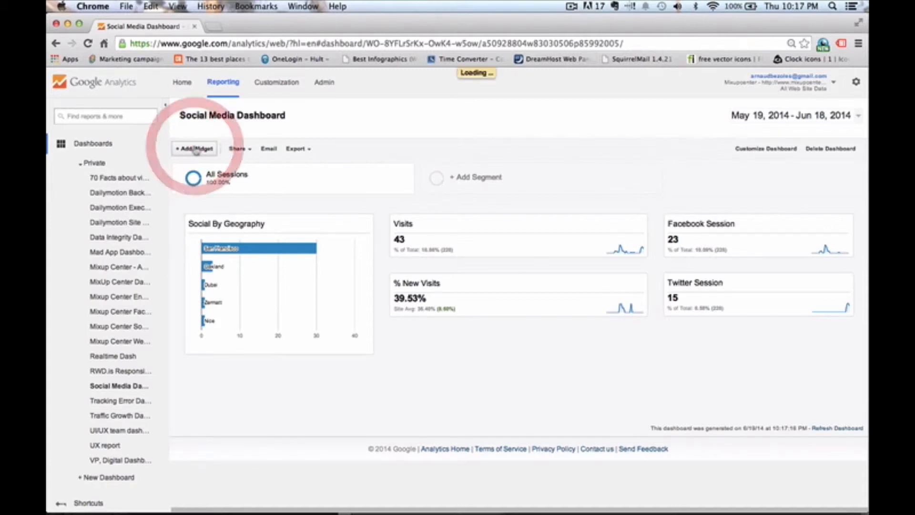
pyautogui.moveTo(299, 202); pyautogui.dragTo(235, 207)
pyautogui.press('BackSpace')
pyautogui.press('BackSpace')
pyautogui.press('BackSpace')
pyautogui.press('BackSpace')
pyautogui.press('BackSpace')
pyautogui.press('BackSpace')
pyautogui.press('BackSpace')
pyautogui.press('BackSpace')
pyautogui.press('BackSpace')
pyautogui.press('BackSpace')
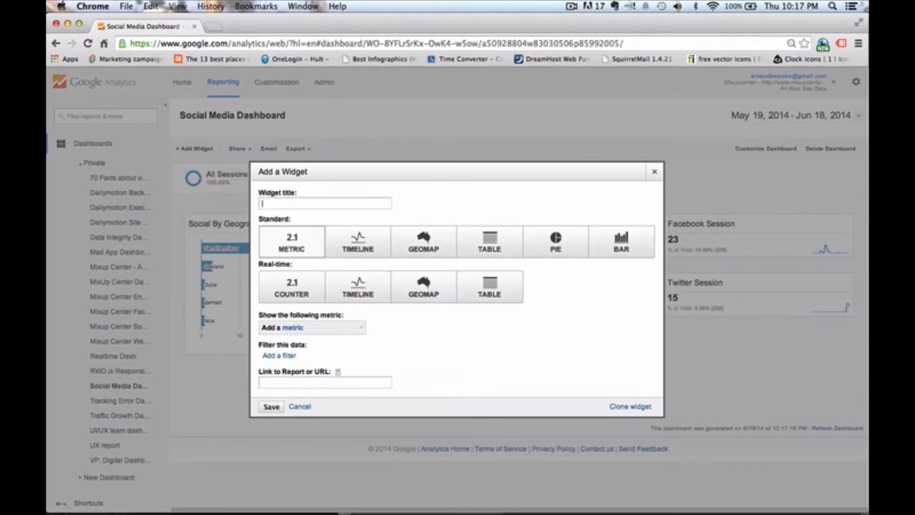
pyautogui.write('Ergo')
pyautogui.write('gement')
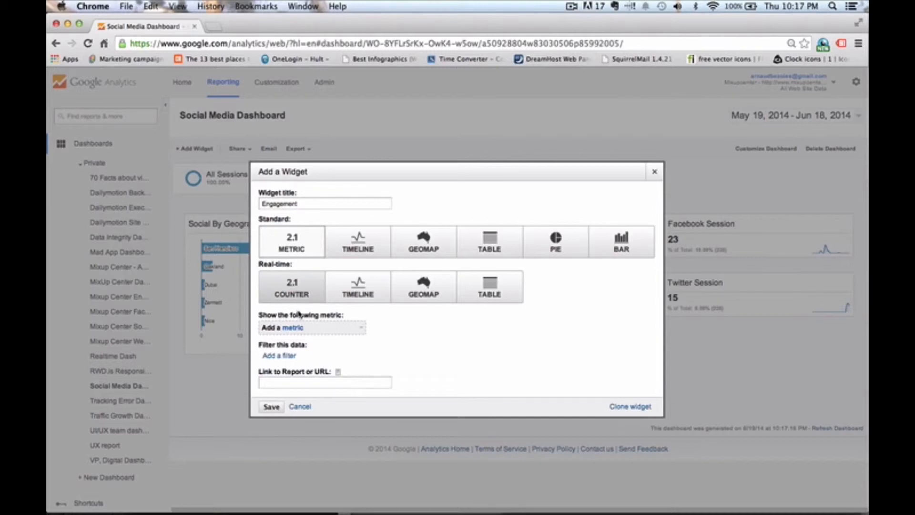
# - Set the Engagement metric widget to show Pages / Session
pyautogui.click(295, 326)
pyautogui.write('pages')
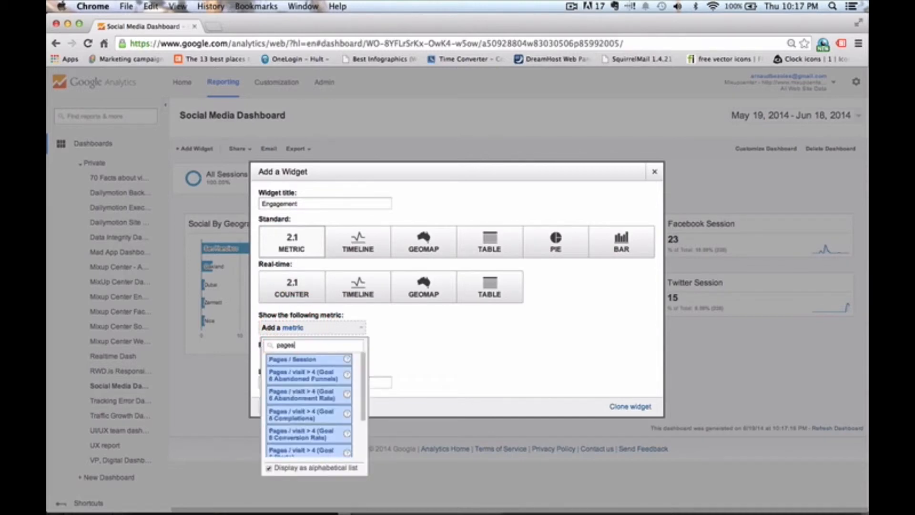
pyautogui.click(286, 359)
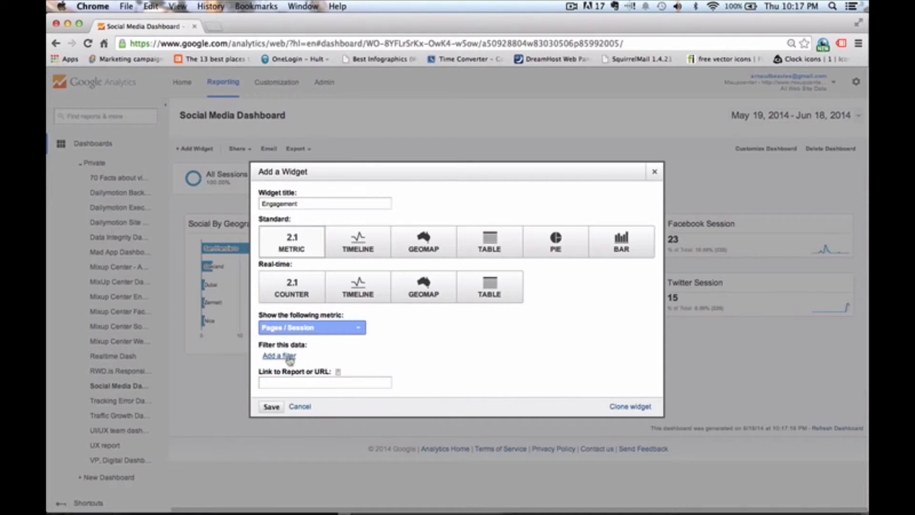
# - Filter the Engagement widget to only show Social Source Referral exactly matching Yes, and save it
pyautogui.click(288, 357)
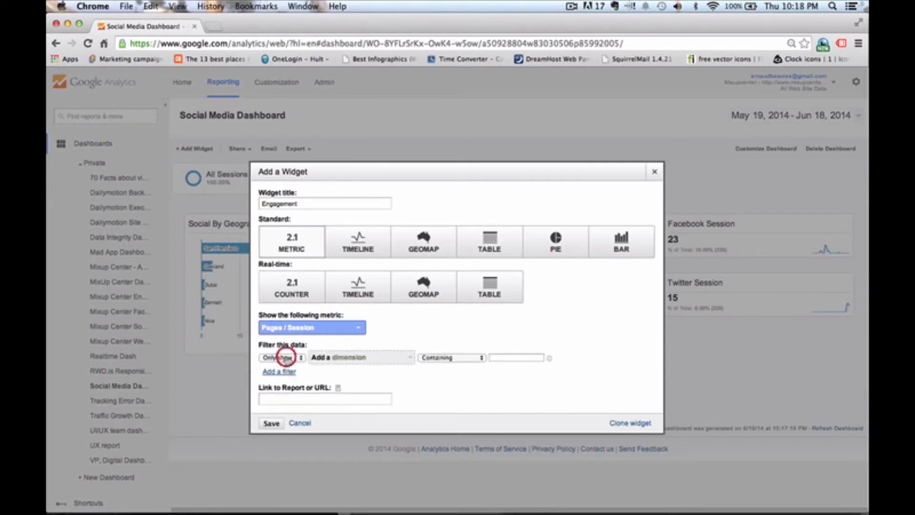
pyautogui.click(316, 358)
pyautogui.write('source')
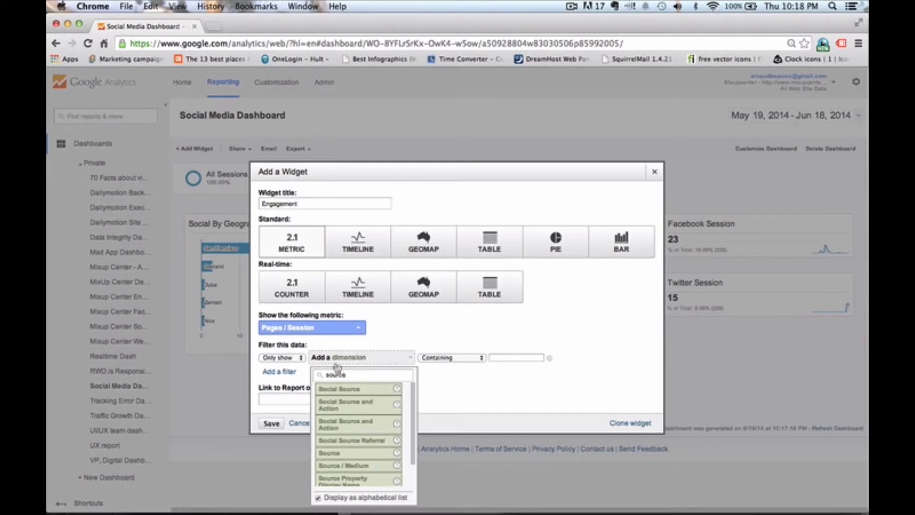
pyautogui.click(350, 442)
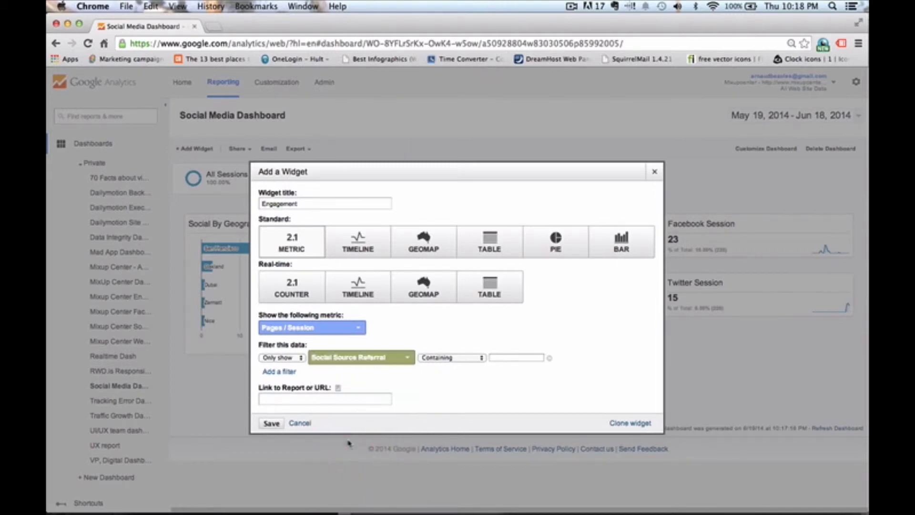
pyautogui.click(452, 358)
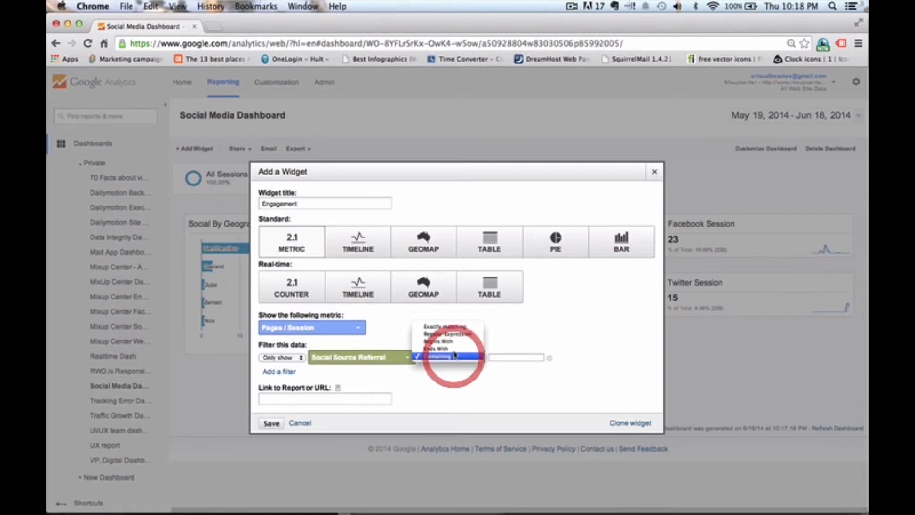
pyautogui.click(445, 327)
pyautogui.click(508, 359)
pyautogui.write('Yes')
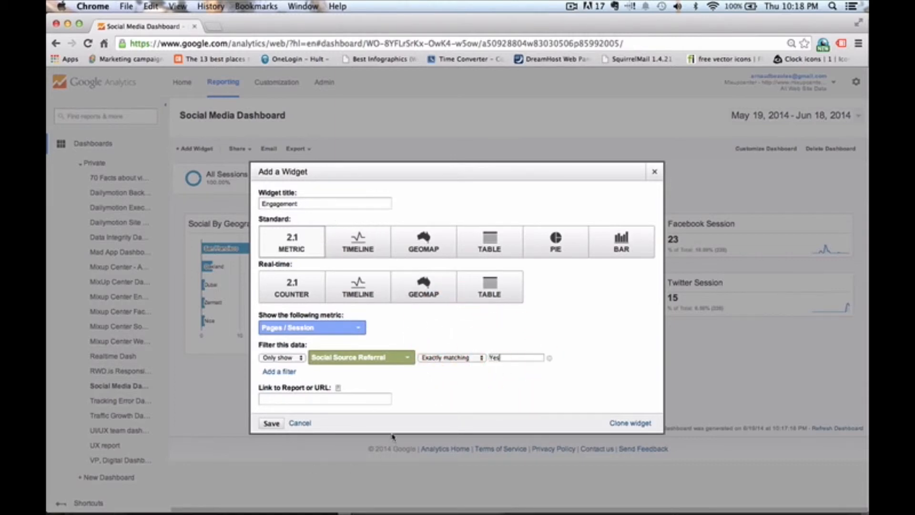
pyautogui.click(270, 424)
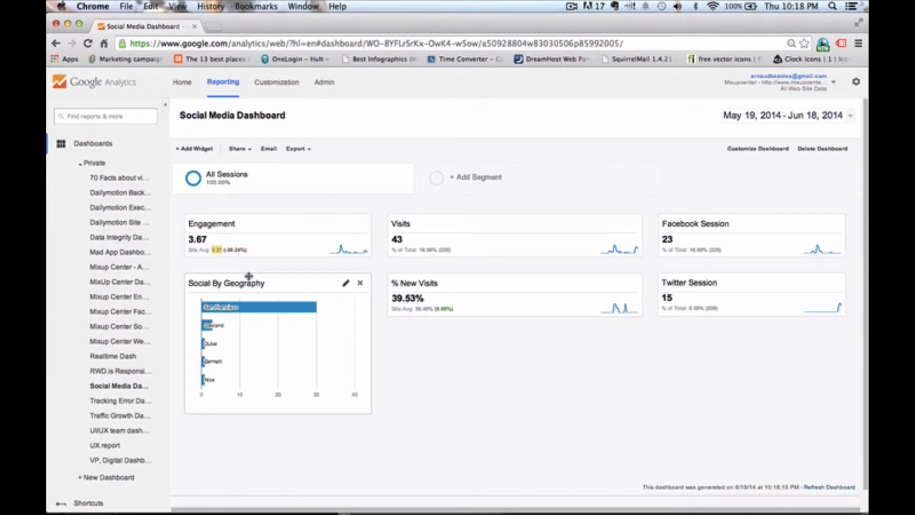
# - Add a new widget titled Content accessed from social media
pyautogui.click(202, 149)
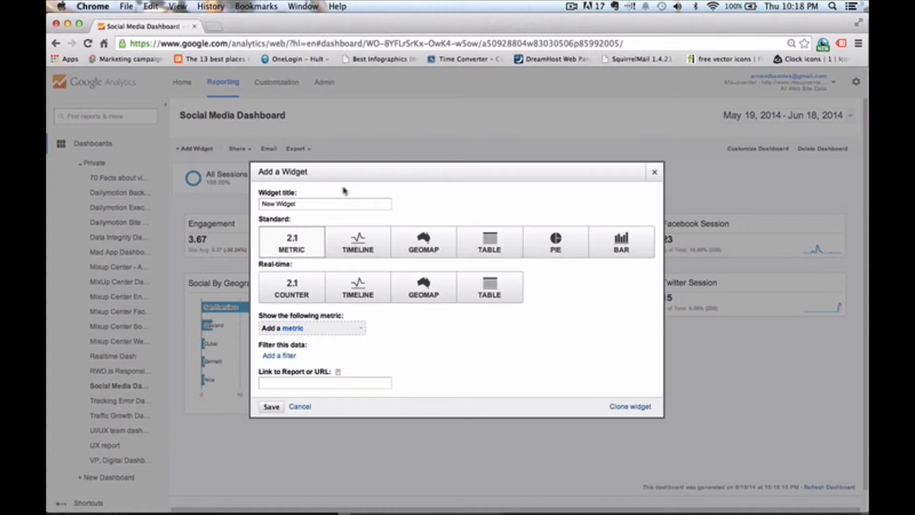
pyautogui.moveTo(301, 203); pyautogui.dragTo(261, 203)
pyautogui.write('Center')
pyautogui.write(' accessed')
pyautogui.write(' from social')
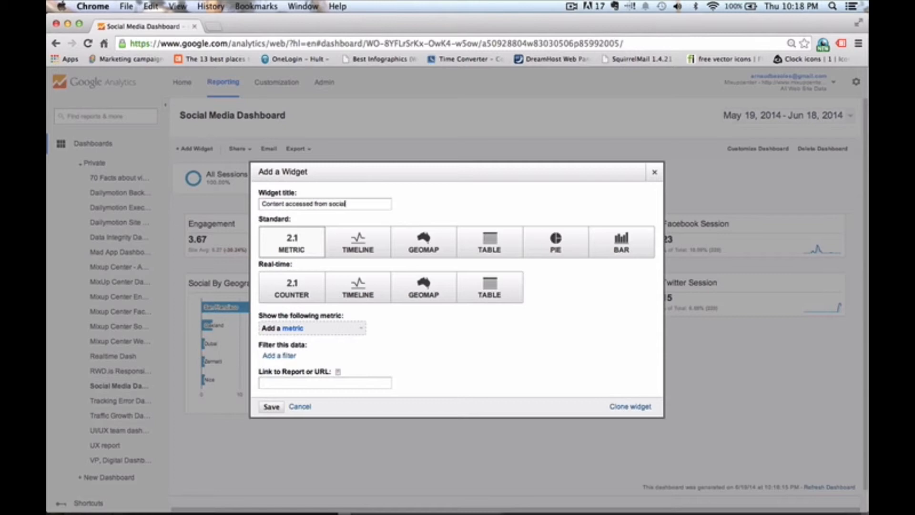
pyautogui.write(' media')
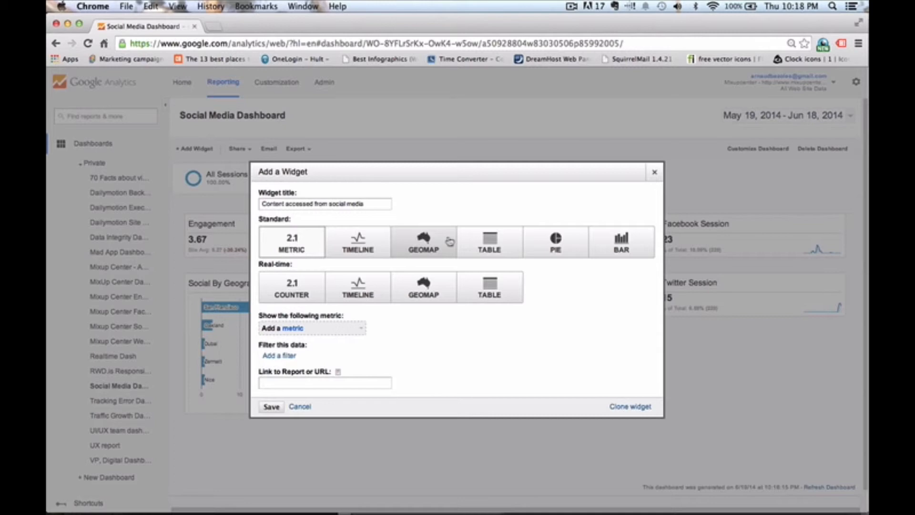
# - Make the widget a table with Landing Page as the dimension column and Sessions as the metric column
pyautogui.click(470, 244)
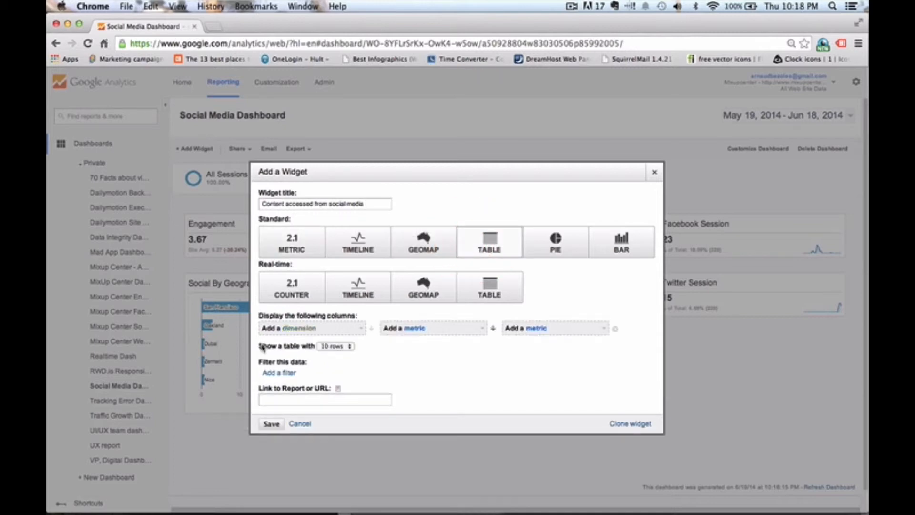
pyautogui.click(275, 330)
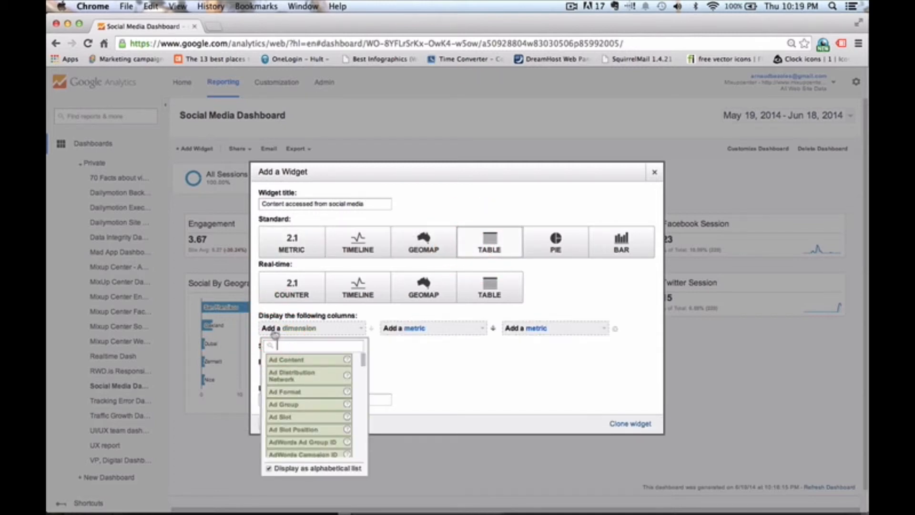
pyautogui.write('lan')
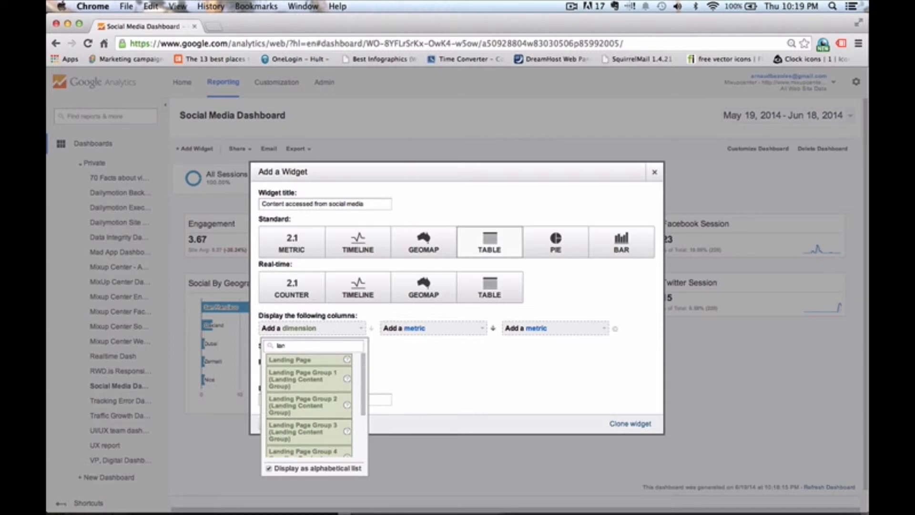
pyautogui.click(287, 360)
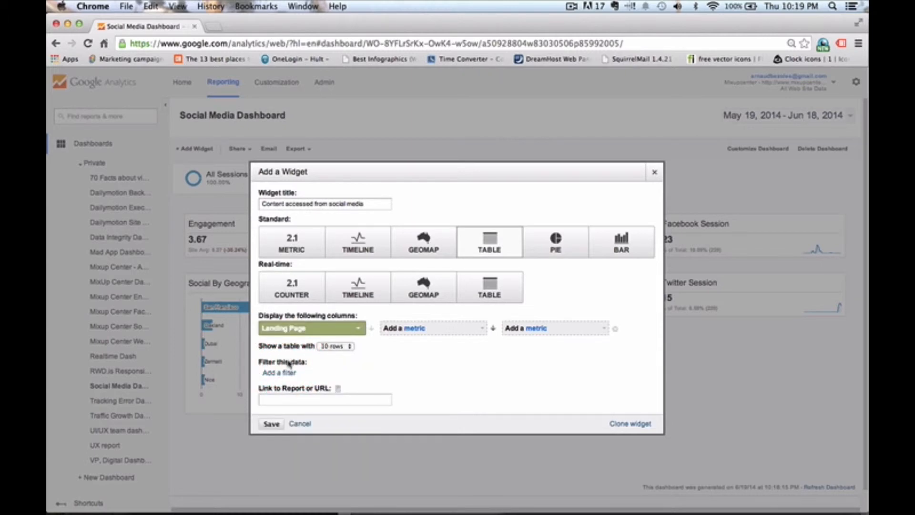
pyautogui.click(398, 330)
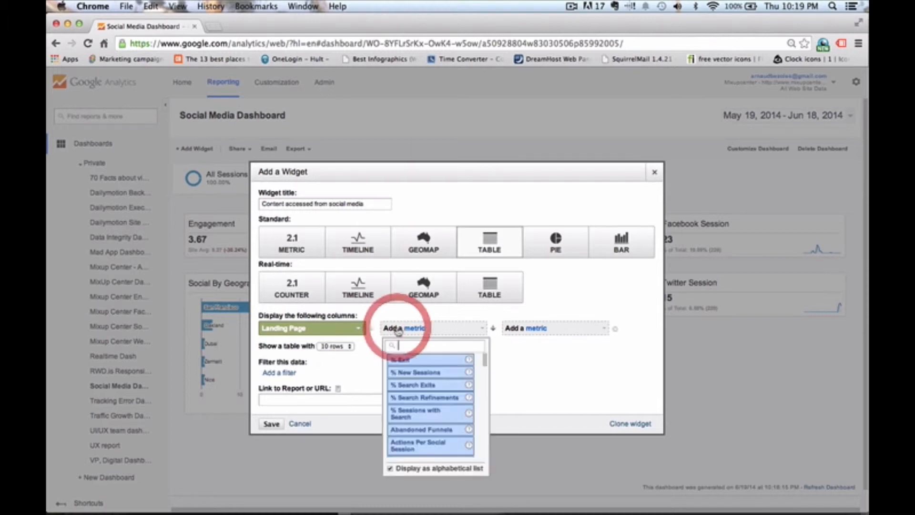
pyautogui.write('sessions')
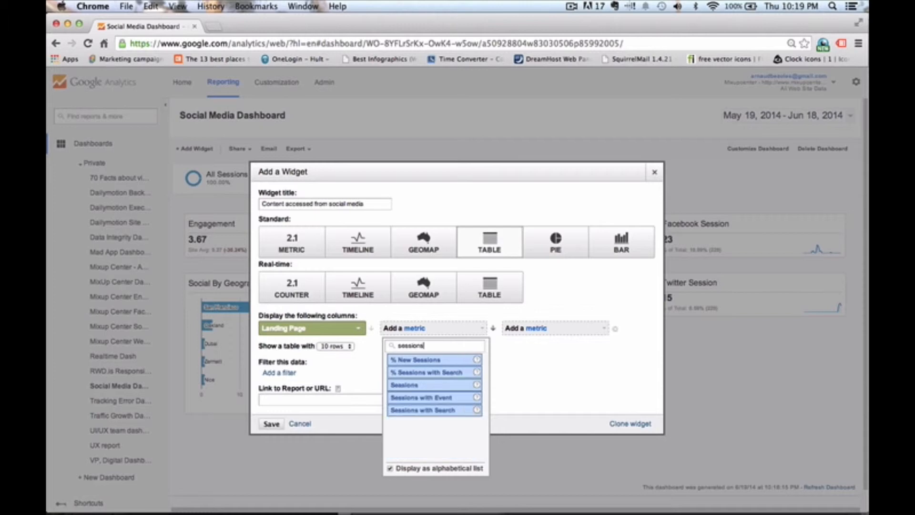
pyautogui.click(408, 384)
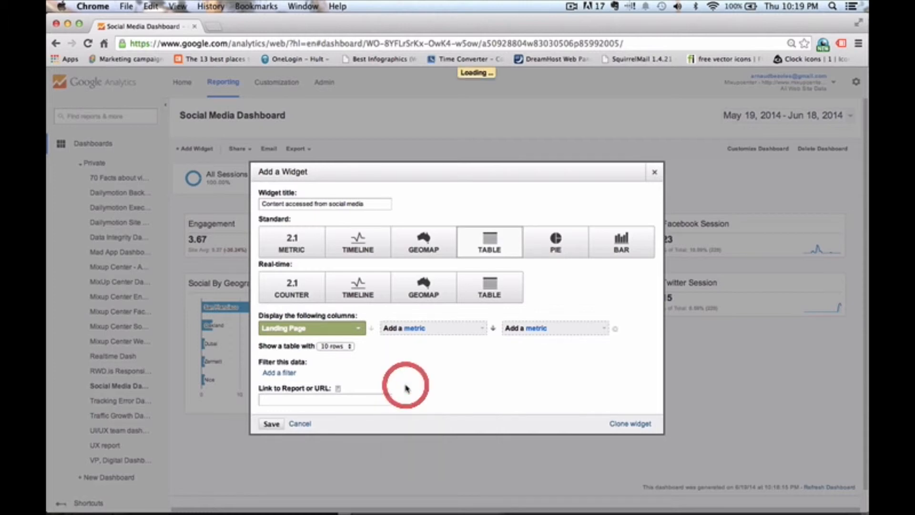
# - Add a data filter to the landing-page widget on the Social Network dimension
pyautogui.click(279, 373)
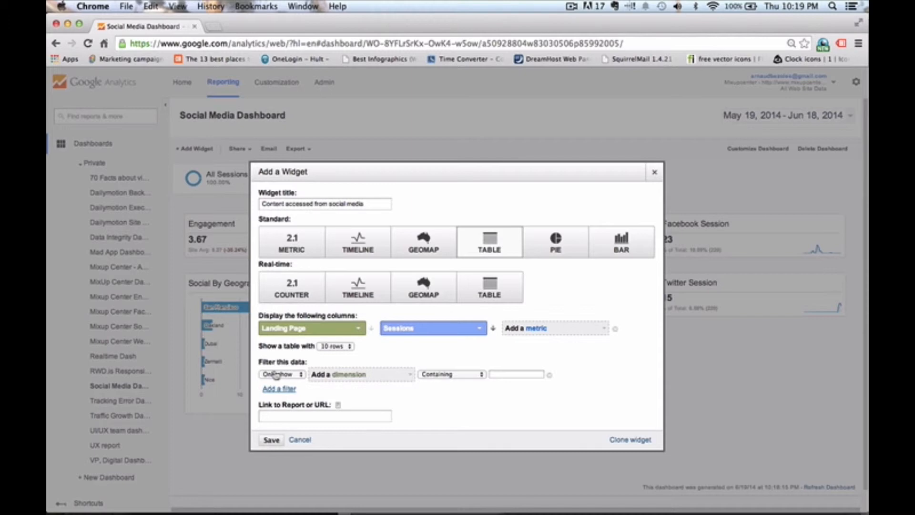
pyautogui.click(379, 376)
pyautogui.write('socia')
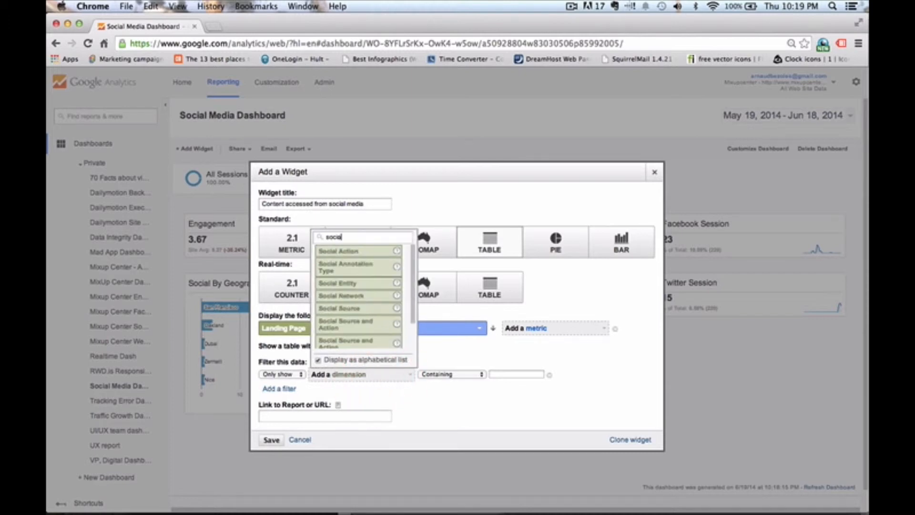
pyautogui.write('l')
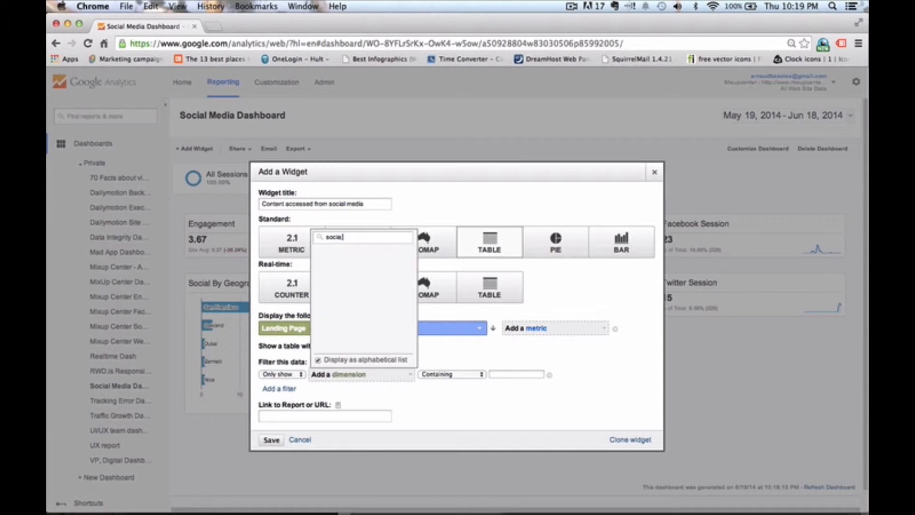
pyautogui.scroll(-1, 356, 316)
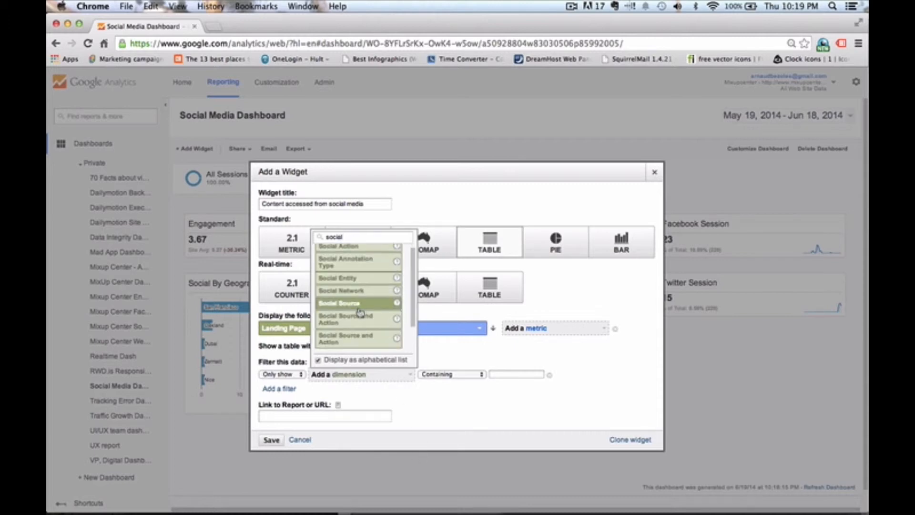
pyautogui.click(353, 295)
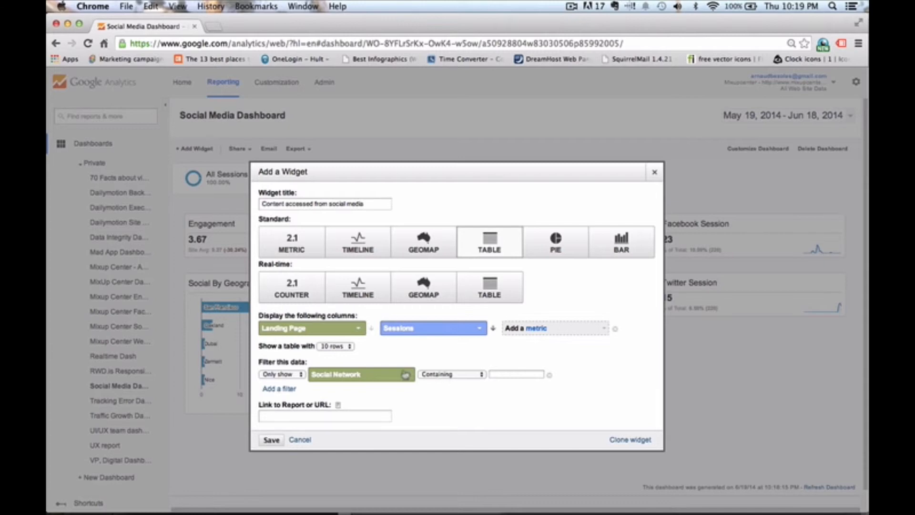
# - Set the filter to Exactly matching (not set) and save the Content accessed from social media widget
pyautogui.click(453, 375)
pyautogui.click(449, 344)
pyautogui.click(517, 375)
pyautogui.write('not set')
pyautogui.press('Left')
pyautogui.press('Left')
pyautogui.press('Left')
pyautogui.write('(')
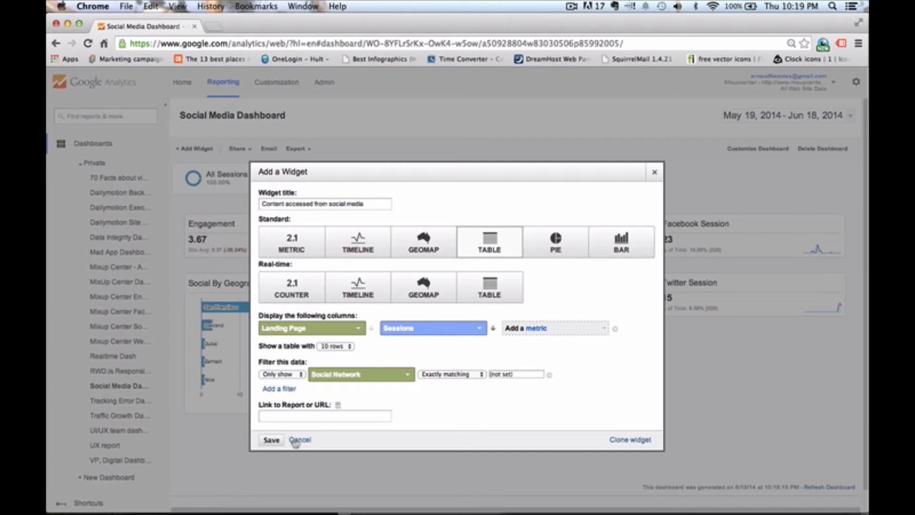
pyautogui.click(276, 440)
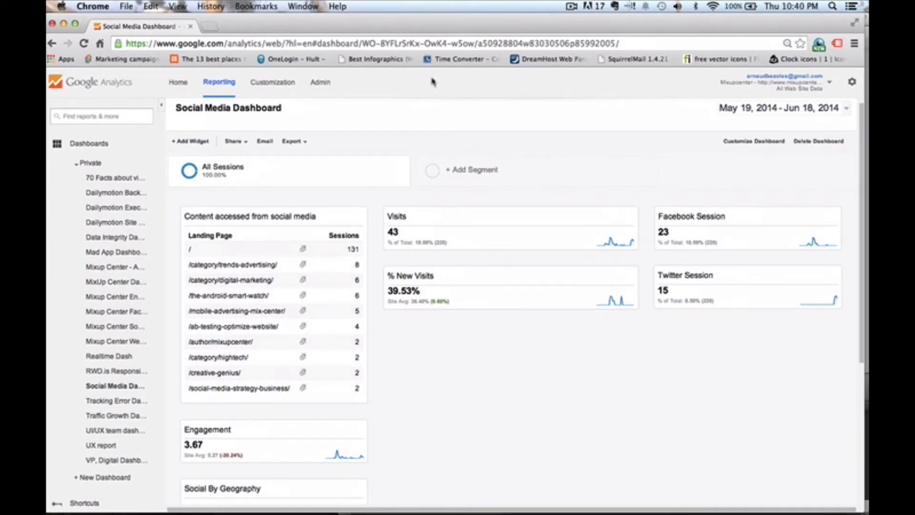
# - Add a new widget titled Visit by social media network
pyautogui.click(200, 144)
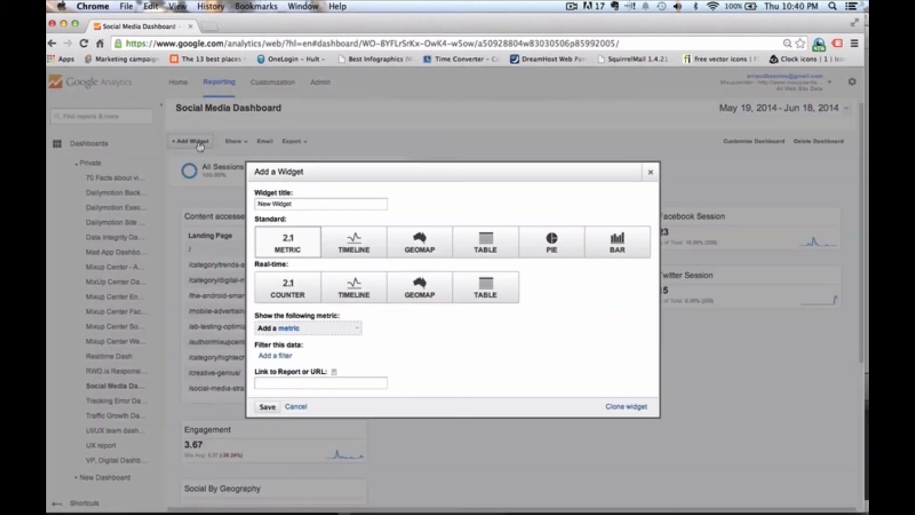
pyautogui.tripleClick(292, 204)
pyautogui.write('Visit by social media network')
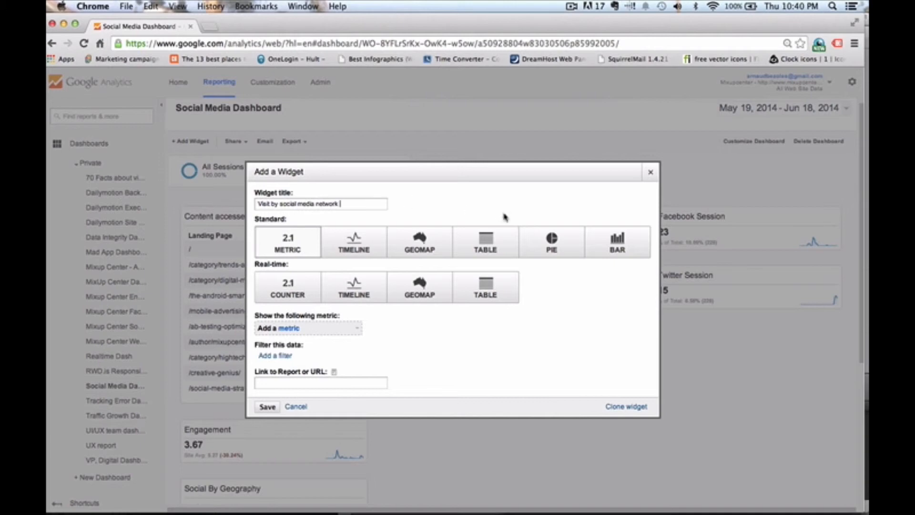
# - Make the widget a bar chart showing the Sessions metric
pyautogui.click(628, 255)
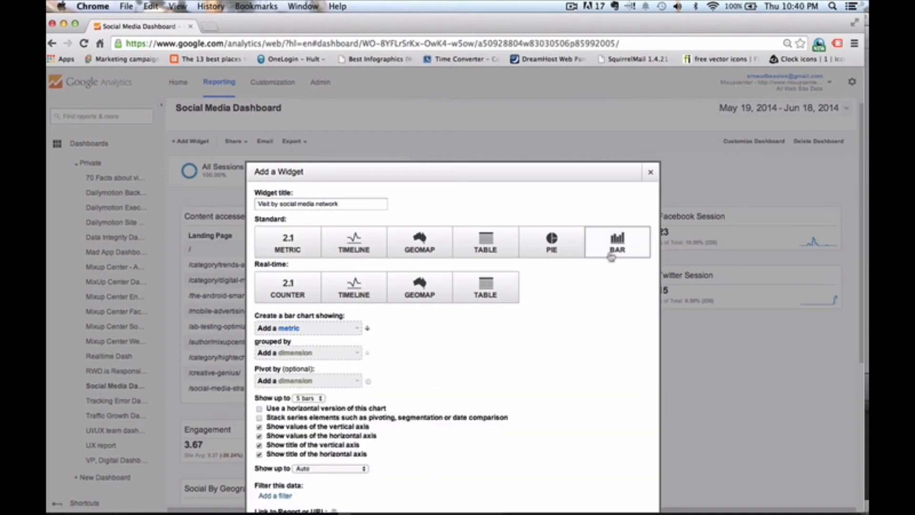
pyautogui.click(318, 329)
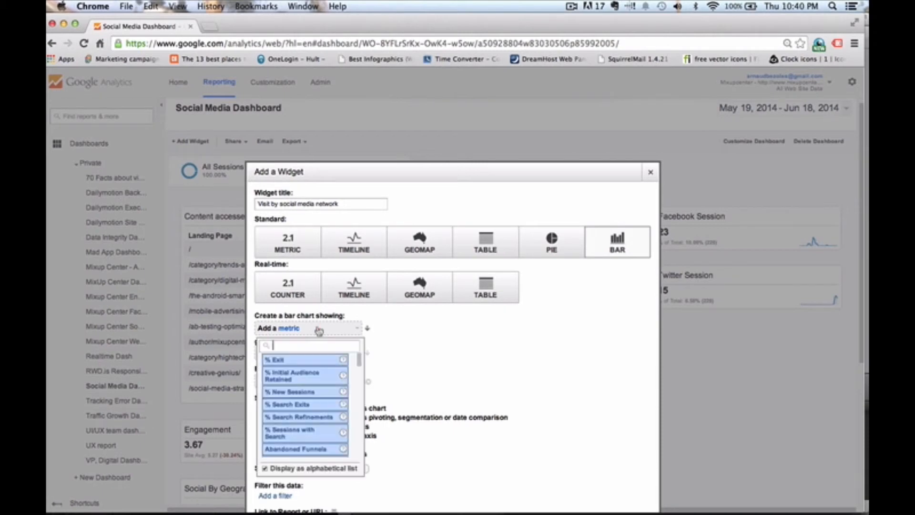
pyautogui.write('sessions')
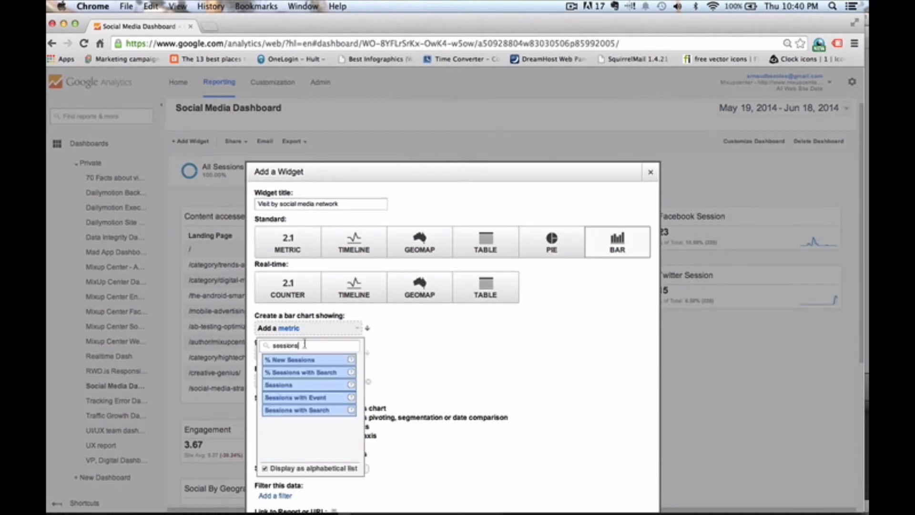
pyautogui.click(283, 385)
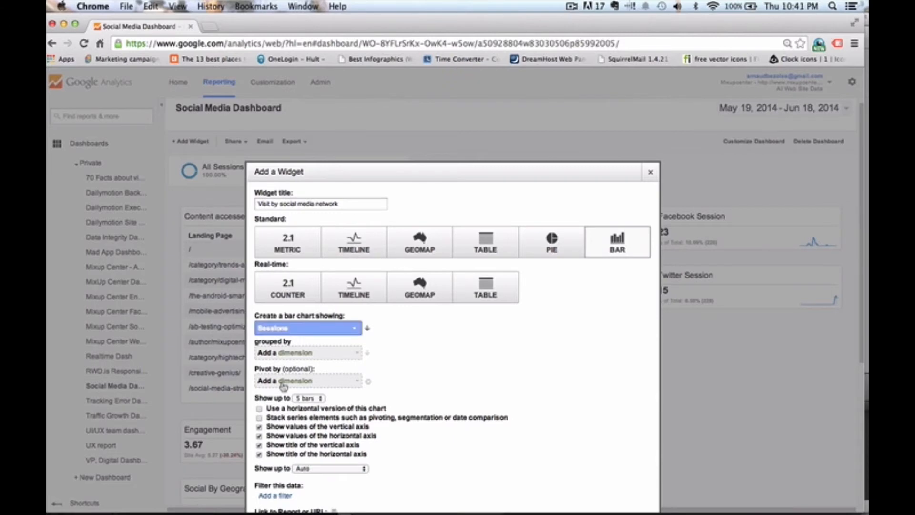
# - Group the bar chart by the Social Network dimension
pyautogui.click(294, 352)
pyautogui.write('s')
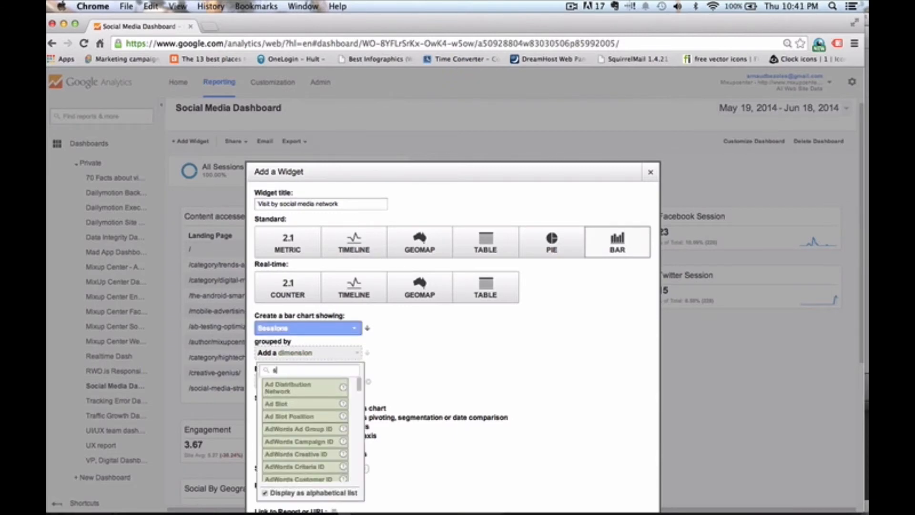
pyautogui.write('ocil')
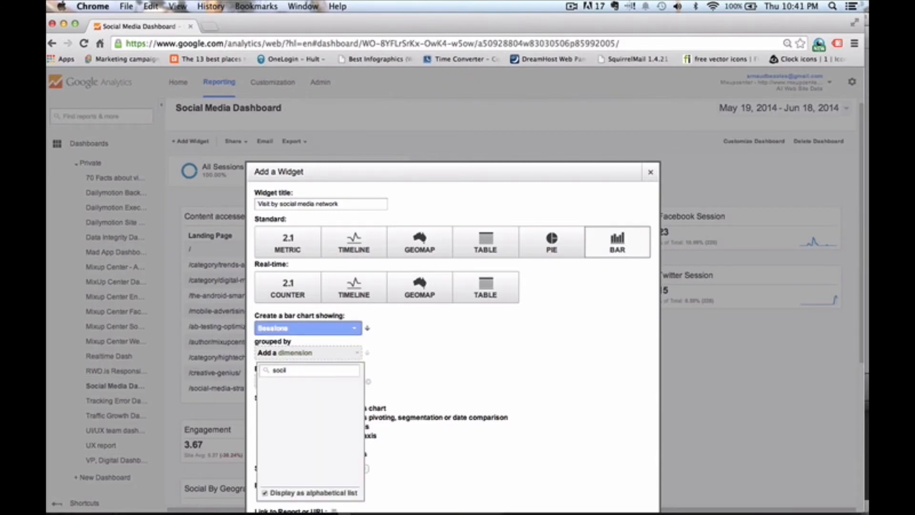
pyautogui.press('BackSpace')
pyautogui.write('al')
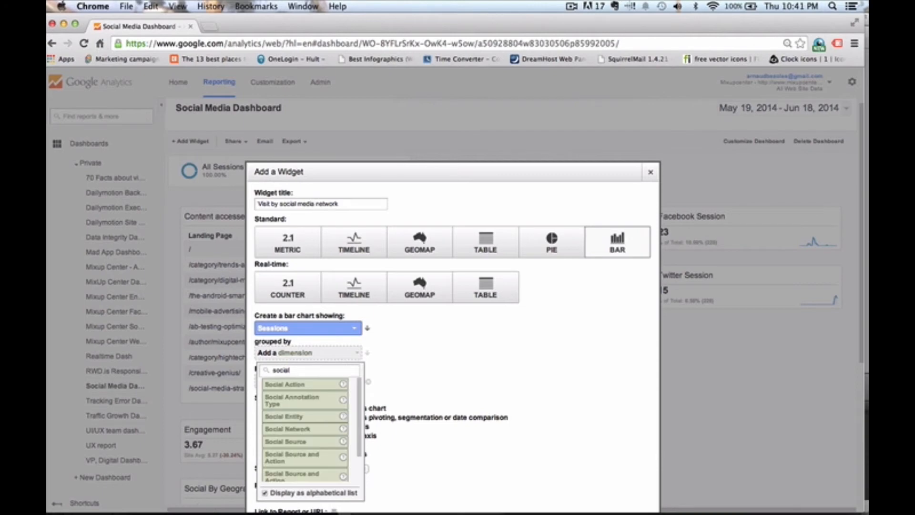
pyautogui.click(289, 429)
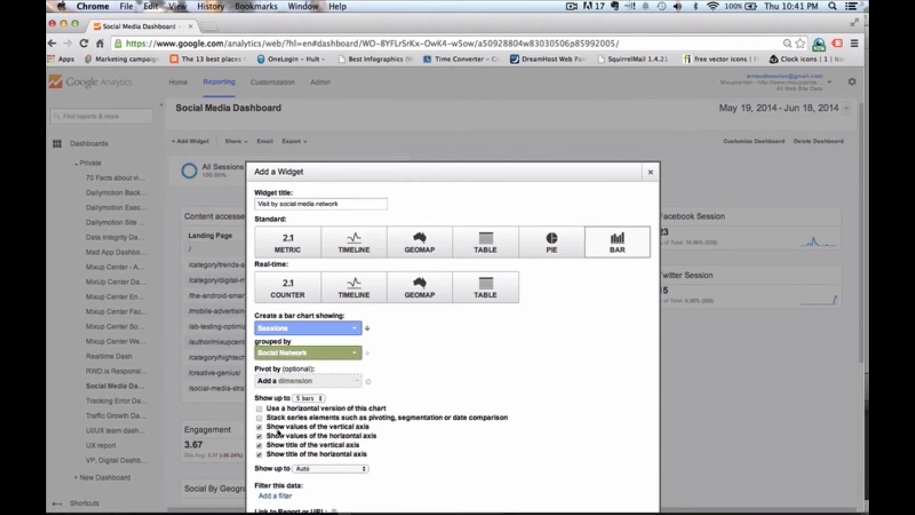
# - Switch on the horizontal chart version and turn off the vertical and horizontal axis titles
pyautogui.scroll(-1, 271, 420)
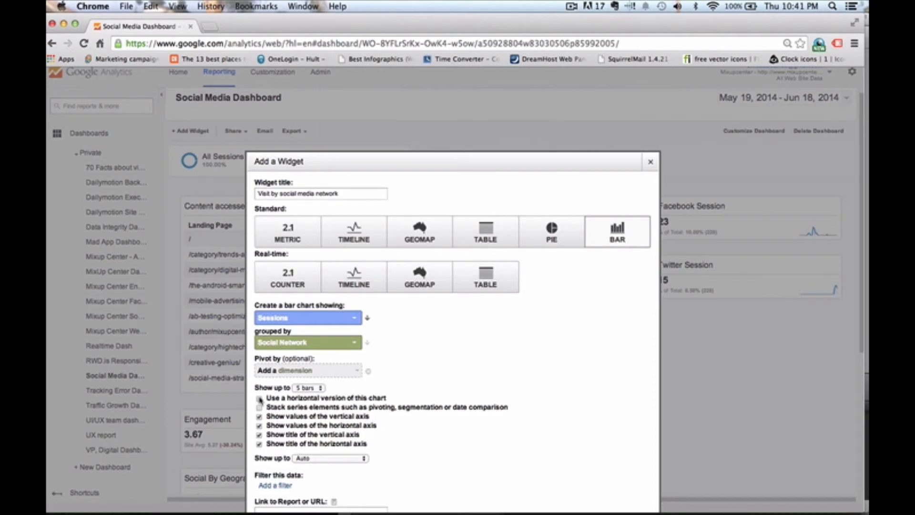
pyautogui.click(259, 399)
pyautogui.click(259, 434)
pyautogui.click(259, 444)
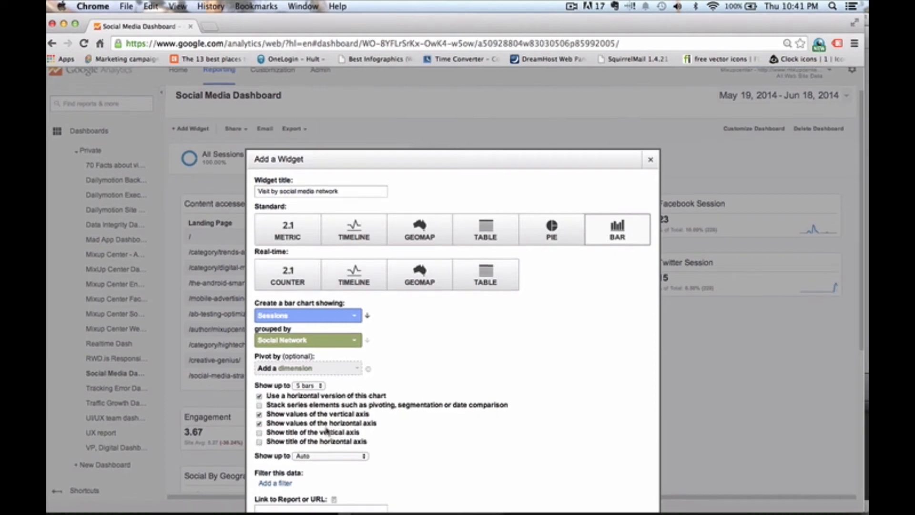
# - Add a filter set to Don't show on the Social Network dimension
pyautogui.scroll(-3, 328, 432)
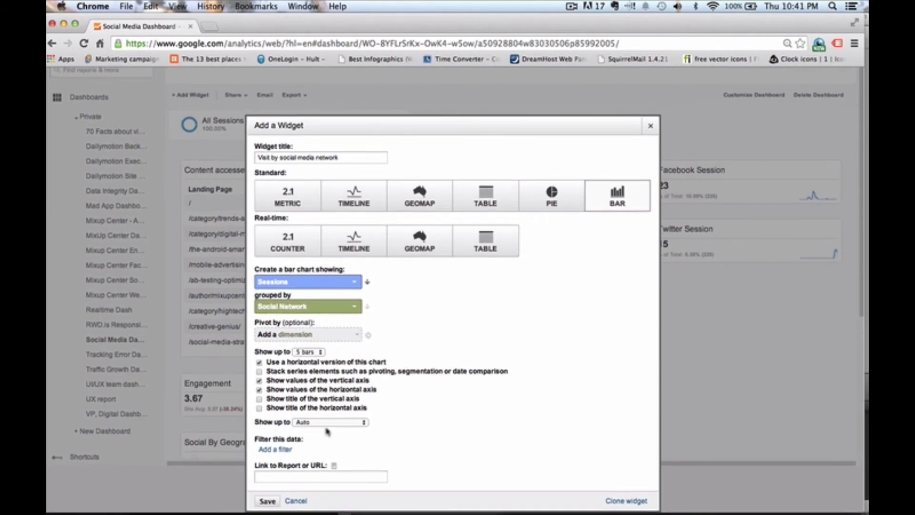
pyautogui.click(276, 449)
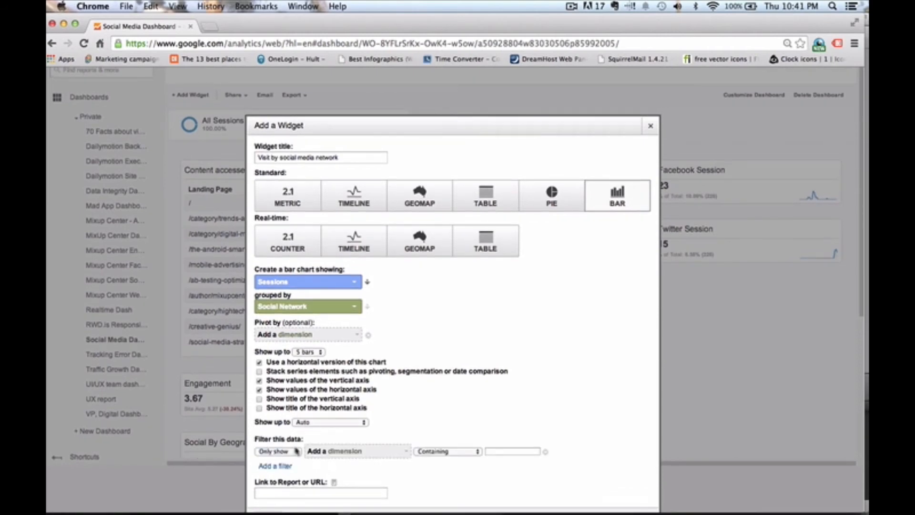
pyautogui.click(277, 451)
pyautogui.click(274, 442)
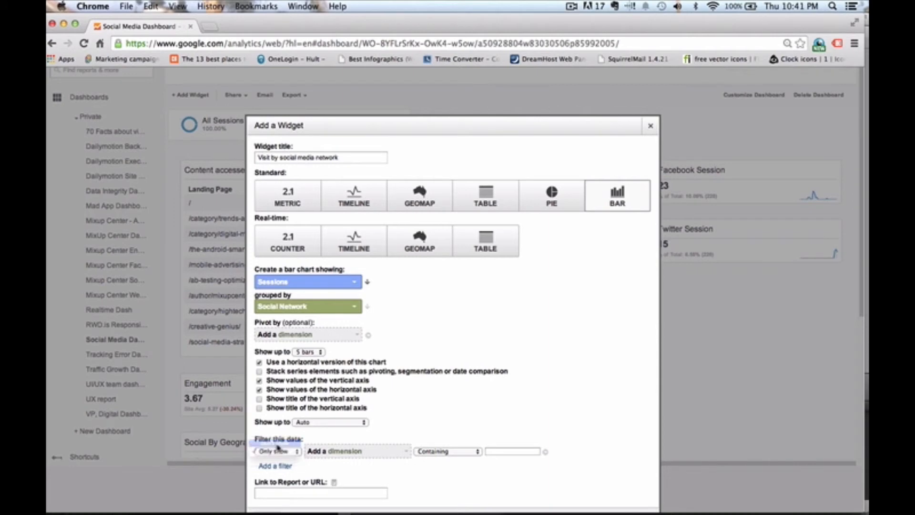
pyautogui.click(342, 452)
pyautogui.write('social network')
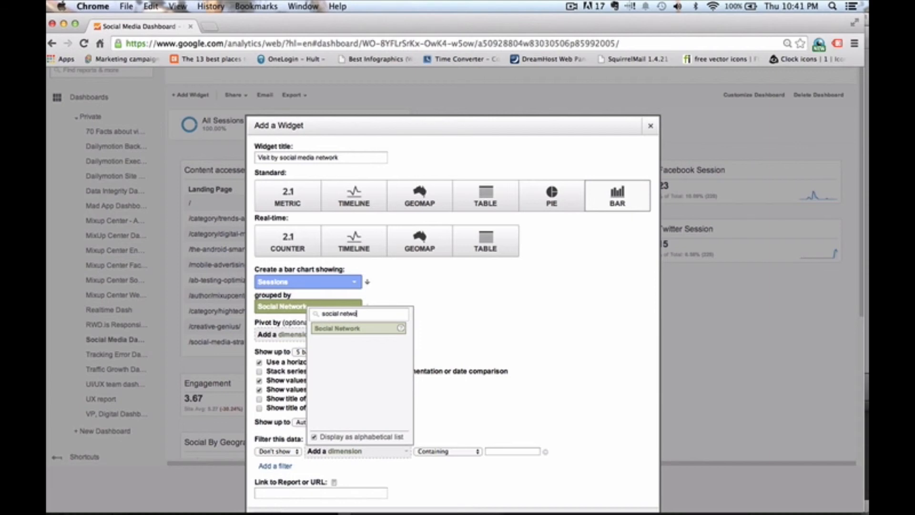
pyautogui.click(351, 333)
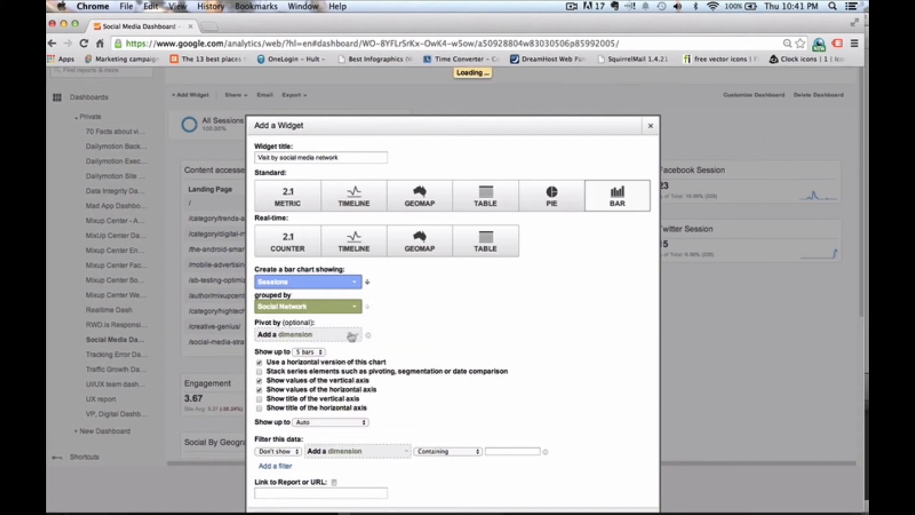
# - Make the filter exclude values exactly matching (not set), then save the bar chart widget
pyautogui.click(437, 451)
pyautogui.click(447, 420)
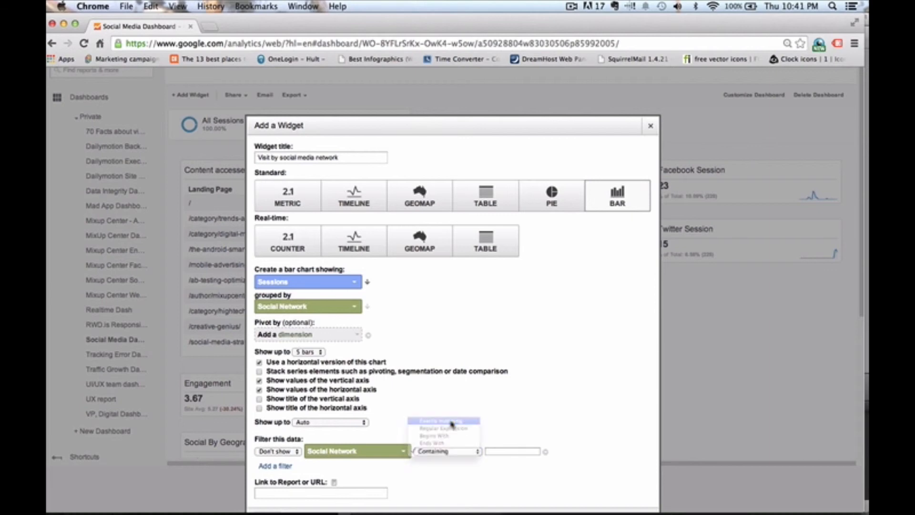
pyautogui.click(497, 450)
pyautogui.write('li')
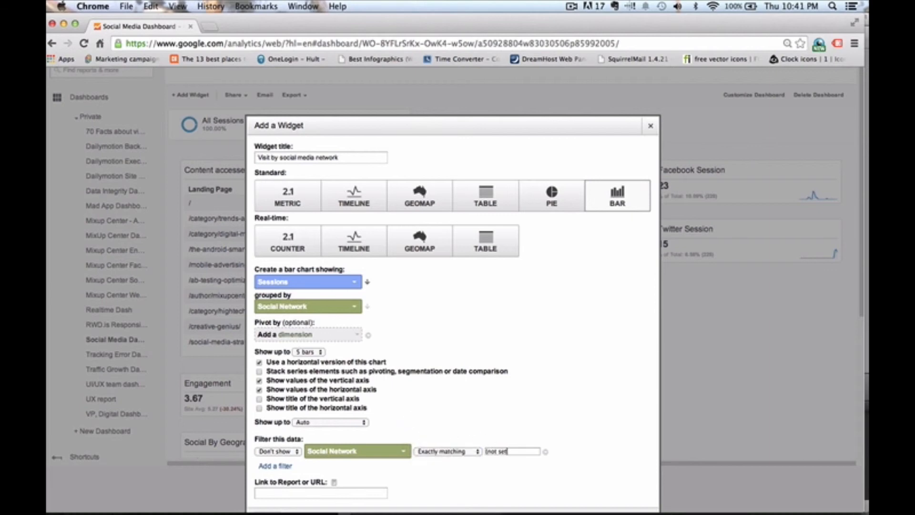
pyautogui.scroll(-4, 449, 484)
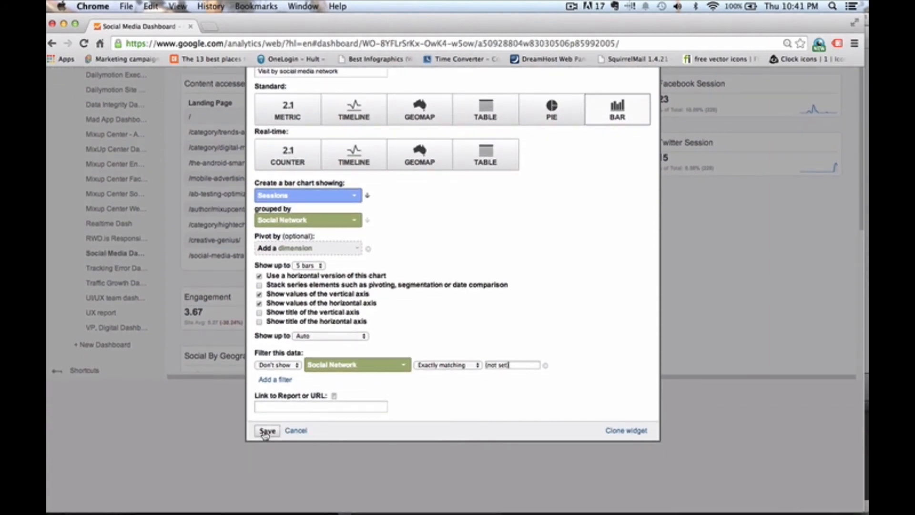
pyautogui.click(266, 431)
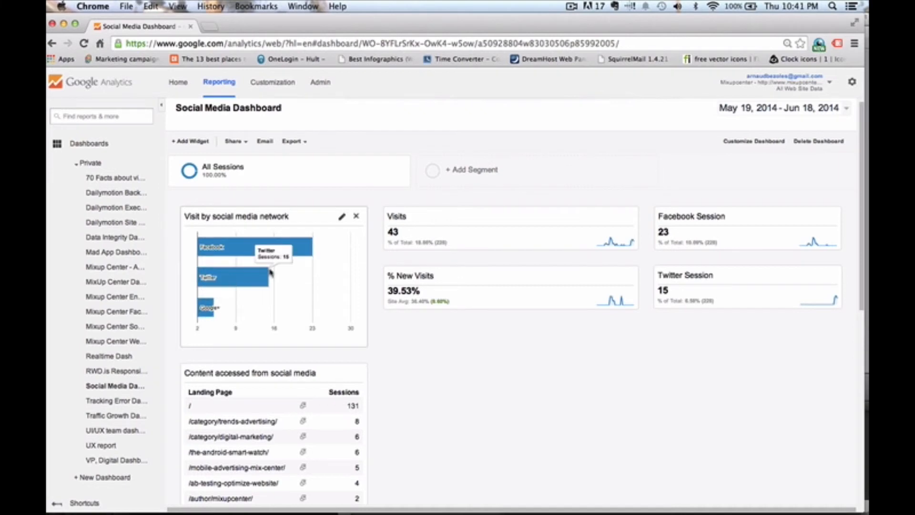
# - Add another widget titled Visits by network and device
pyautogui.scroll(-1, 364, 307)
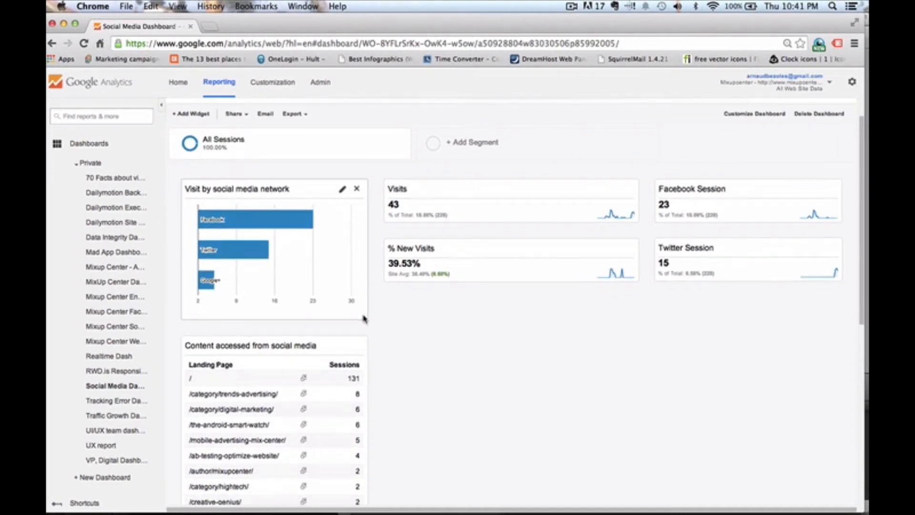
pyautogui.scroll(1, 364, 318)
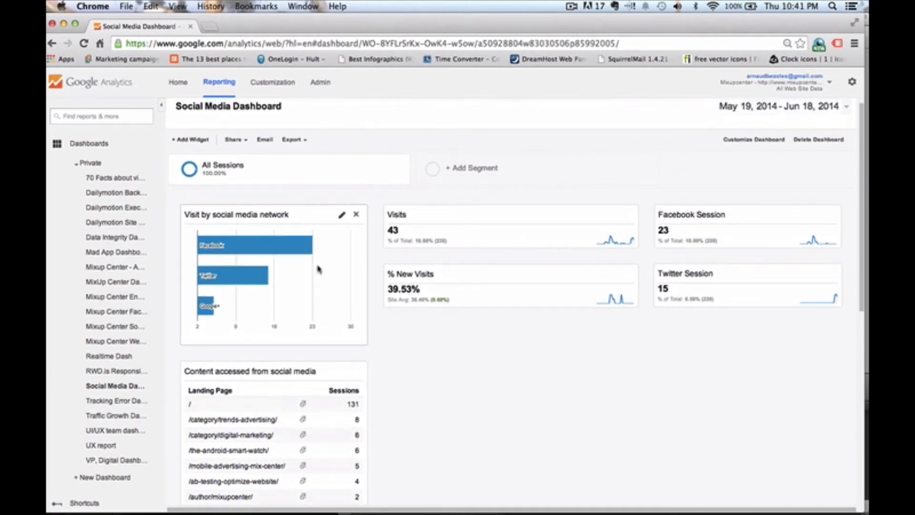
pyautogui.click(198, 143)
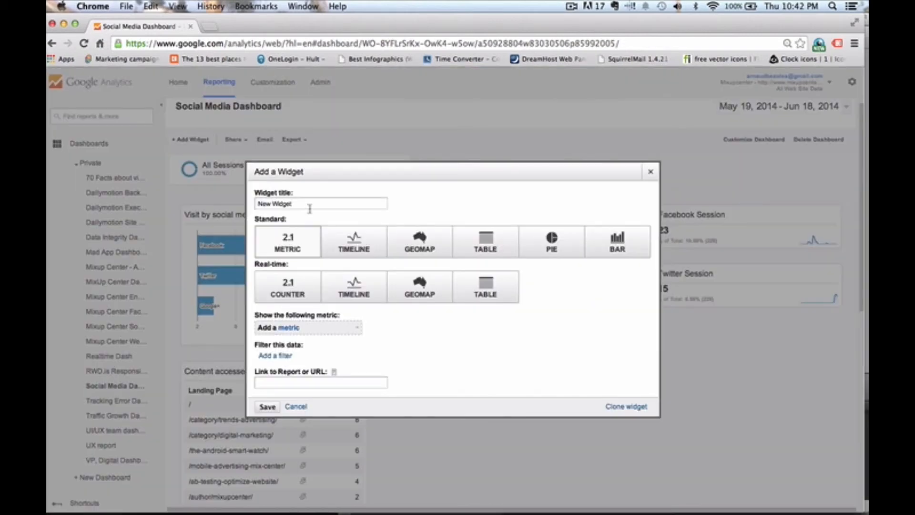
pyautogui.moveTo(295, 204); pyautogui.dragTo(248, 203)
pyautogui.press('BackSpace')
pyautogui.write('Visits by network and device')
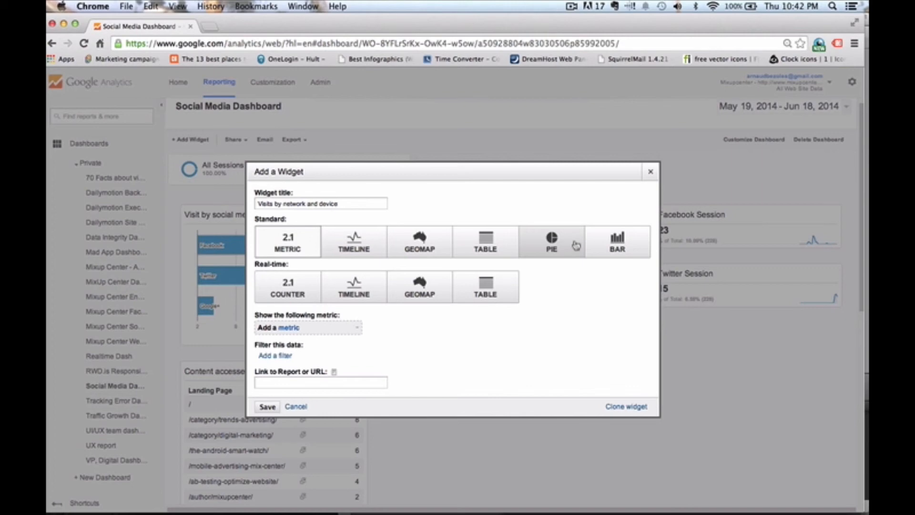
# - Make the new widget a bar chart showing the Sessions metric
pyautogui.click(615, 241)
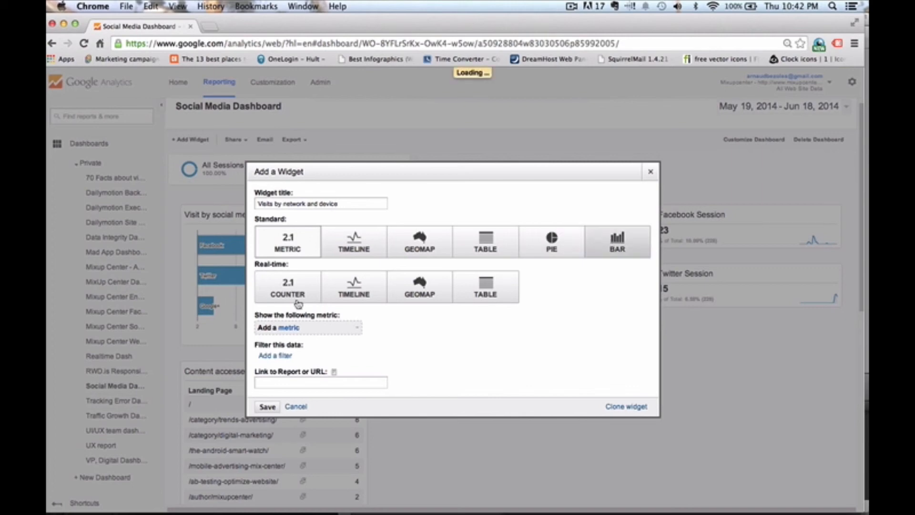
pyautogui.click(277, 330)
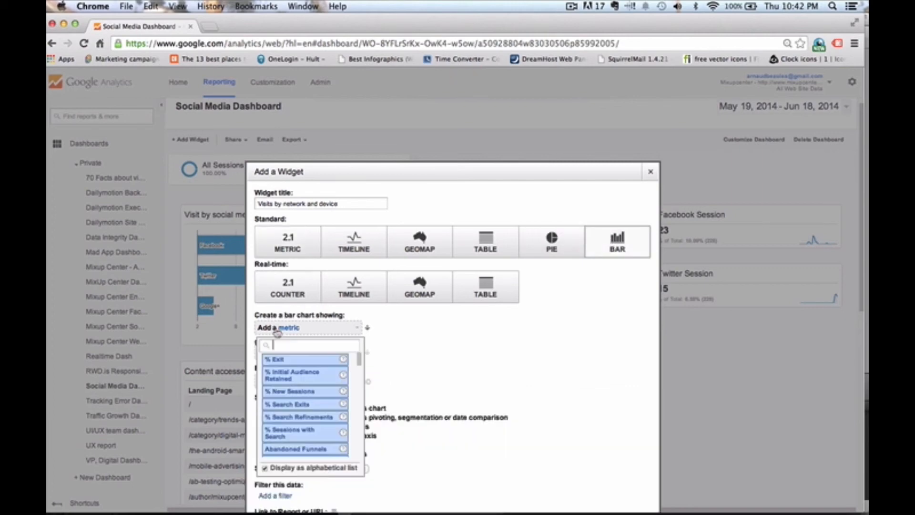
pyautogui.write('sessions')
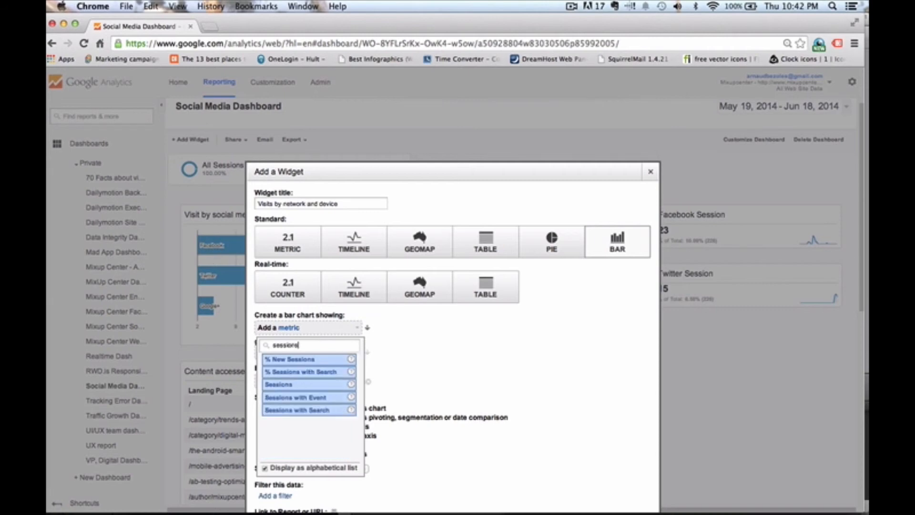
pyautogui.click(294, 385)
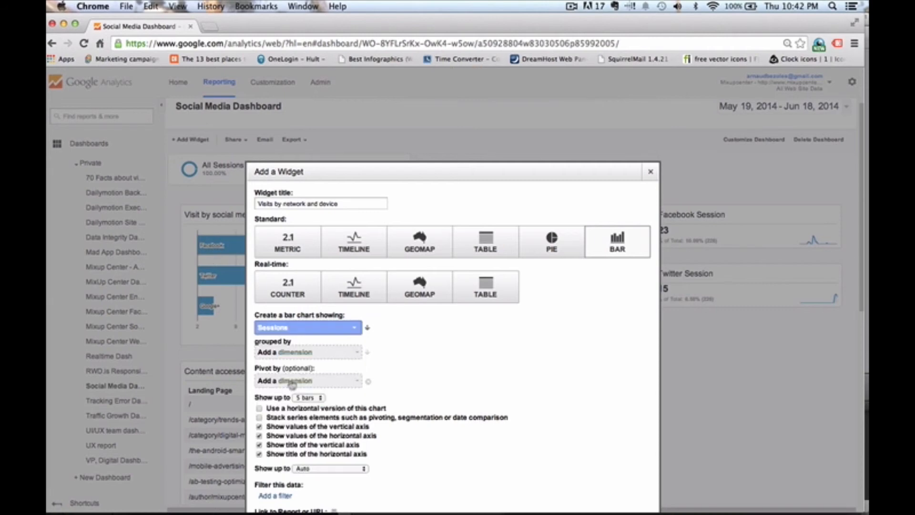
# - Group the new bar chart's Sessions by the Social Network dimension
pyautogui.click(307, 351)
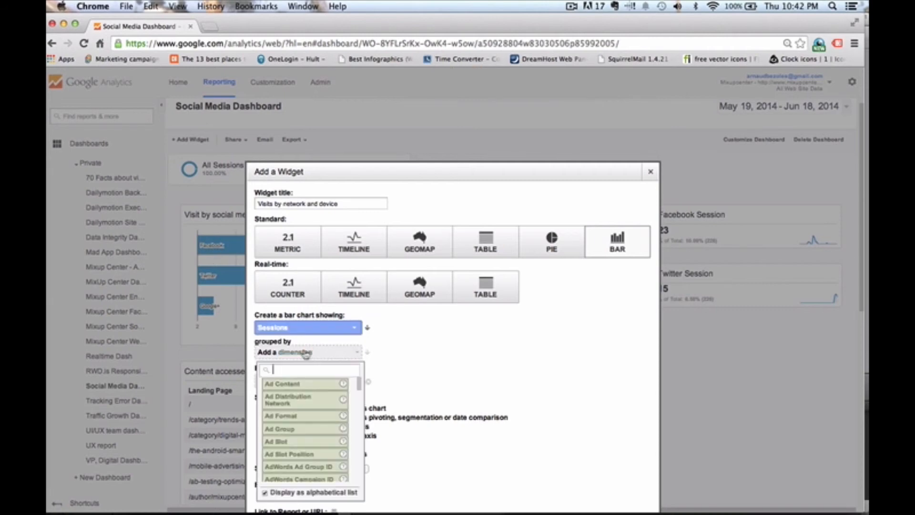
pyautogui.write('soci')
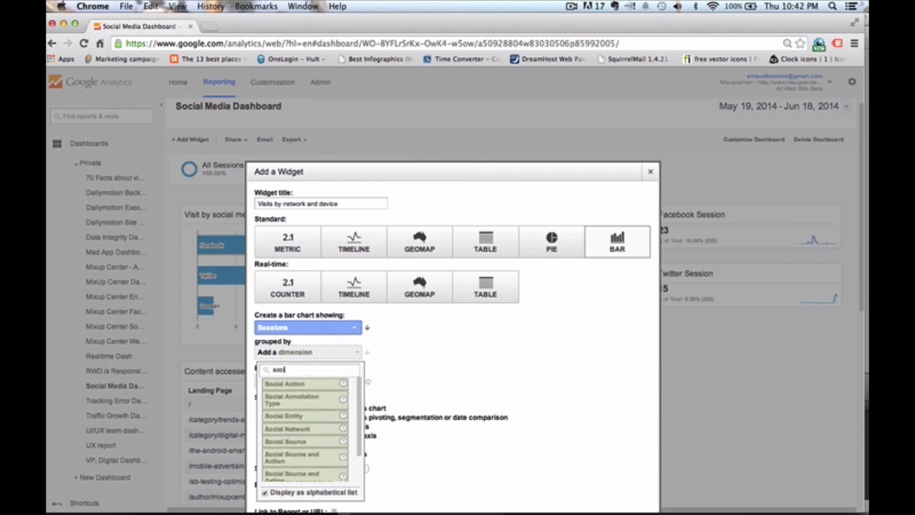
pyautogui.write('al')
pyautogui.click(307, 428)
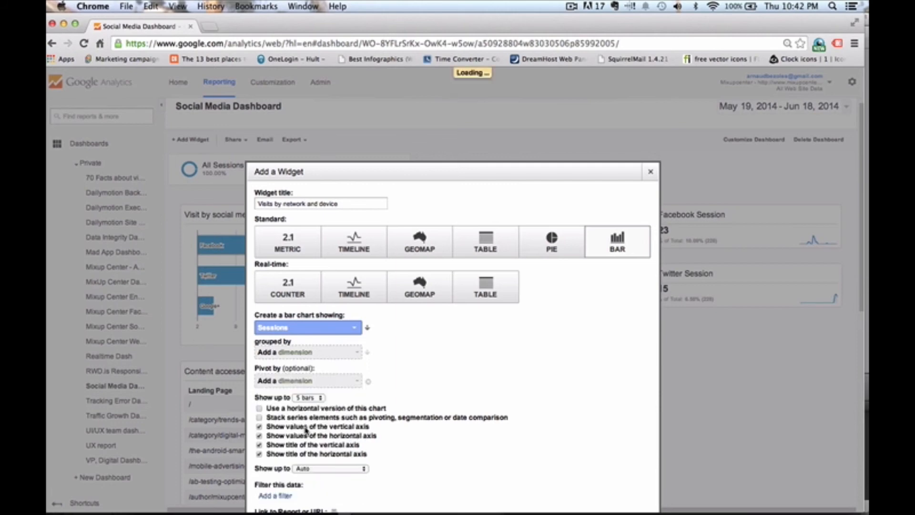
# - Pivot the bar chart by the Mobile (Including Tablet) dimension
pyautogui.click(306, 381)
pyautogui.write('mobile')
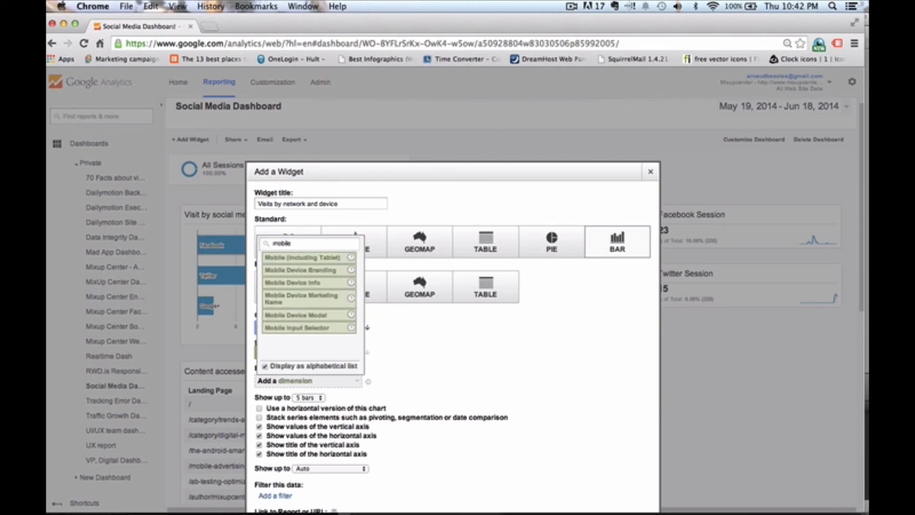
pyautogui.click(299, 263)
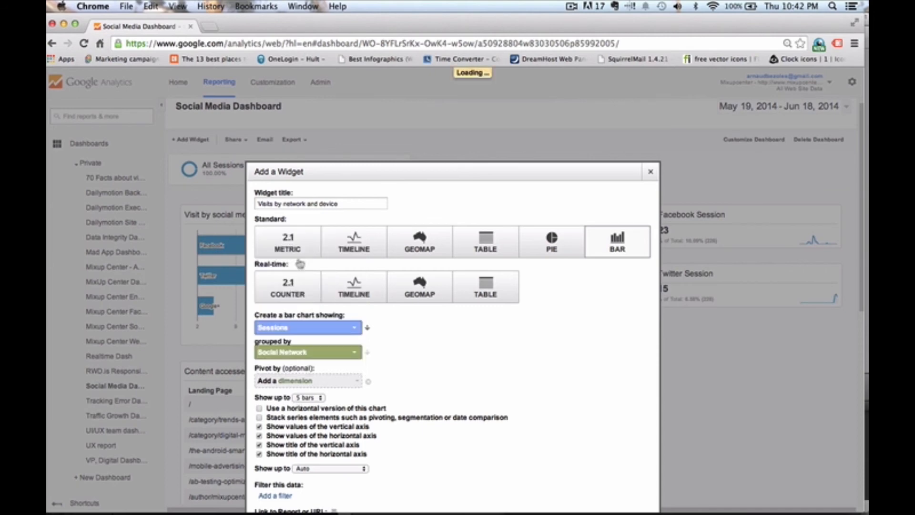
# - Add a filter to this widget set to Don't show on the Social Network dimension
pyautogui.scroll(-2, 384, 386)
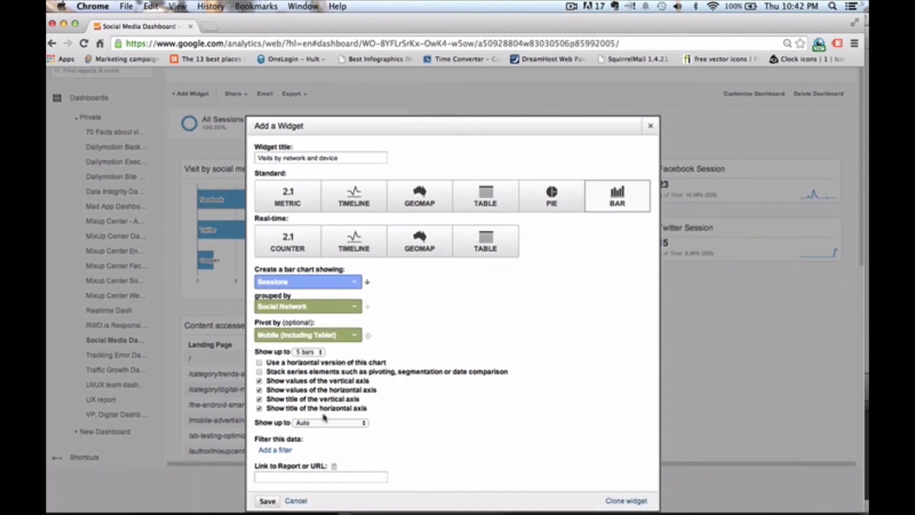
pyautogui.click(284, 449)
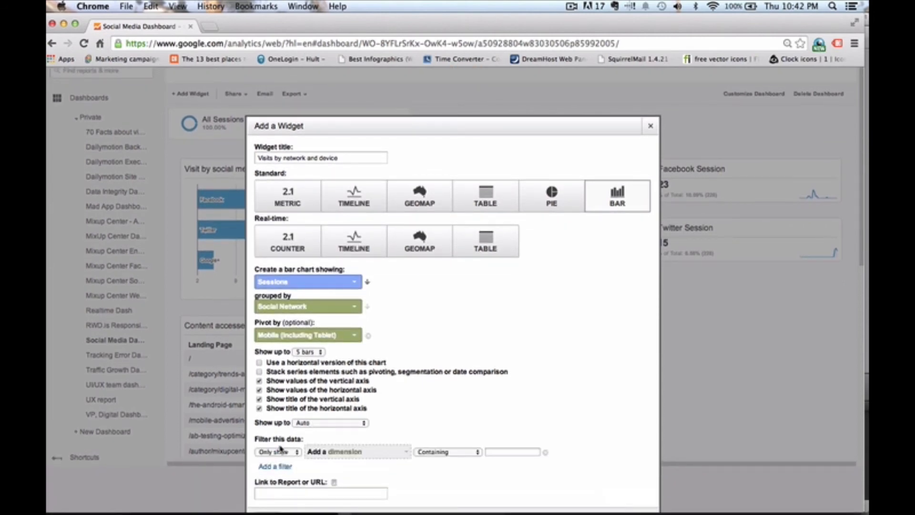
pyautogui.click(281, 451)
pyautogui.click(275, 443)
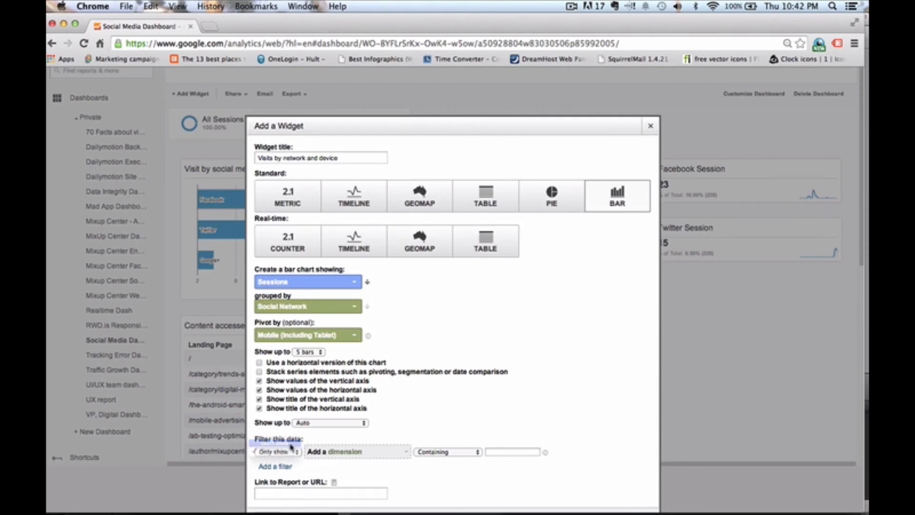
pyautogui.click(358, 454)
pyautogui.write('social')
pyautogui.click(337, 373)
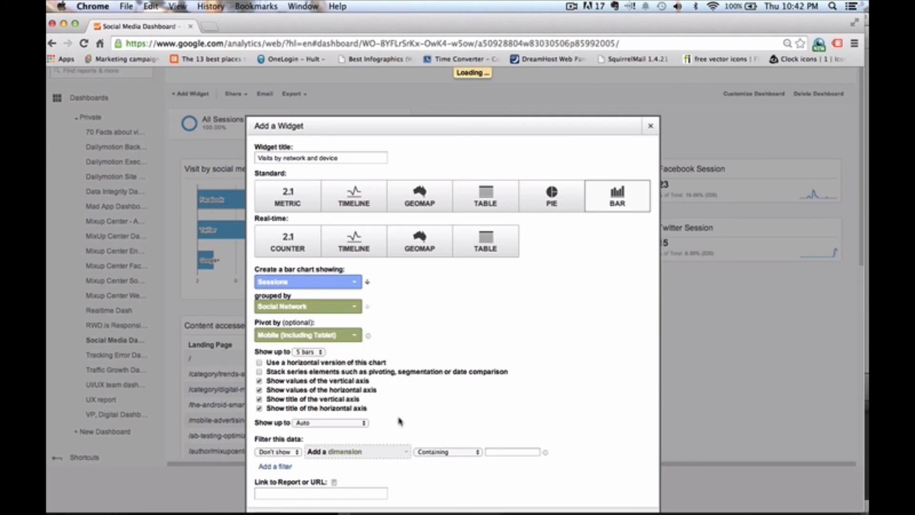
# - Make this filter exclude Social Network values exactly matching (not set)
pyautogui.click(439, 452)
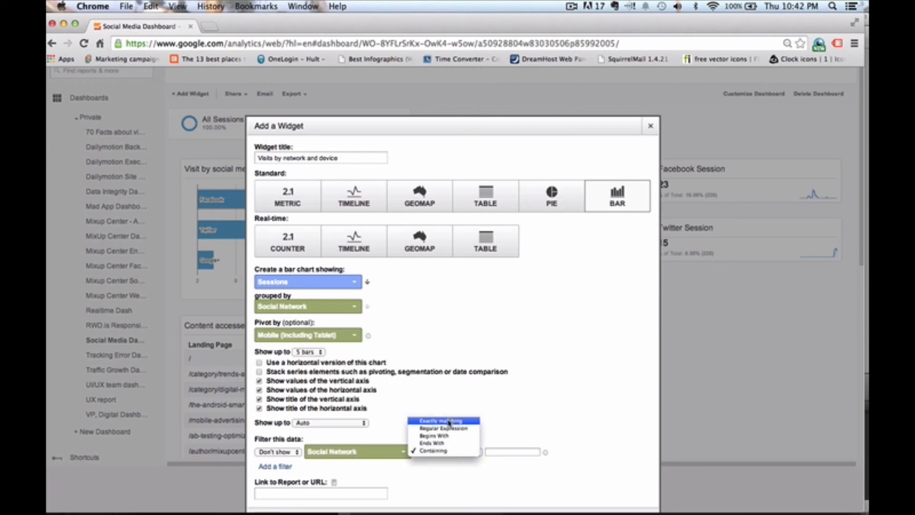
pyautogui.click(448, 420)
pyautogui.click(506, 451)
pyautogui.write('f')
pyautogui.write('not set')
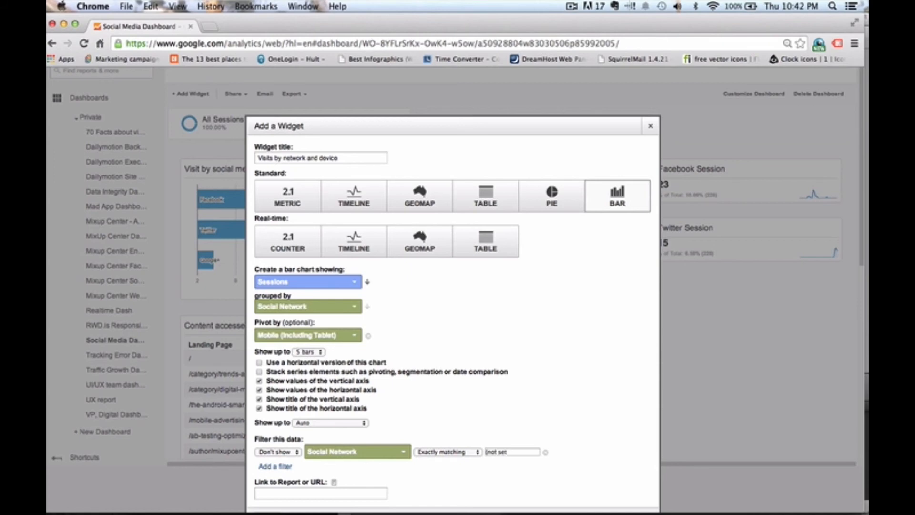
# - Turn off the vertical and horizontal axis titles, then save the Visits by network and device widget
pyautogui.scroll(-3, 580, 433)
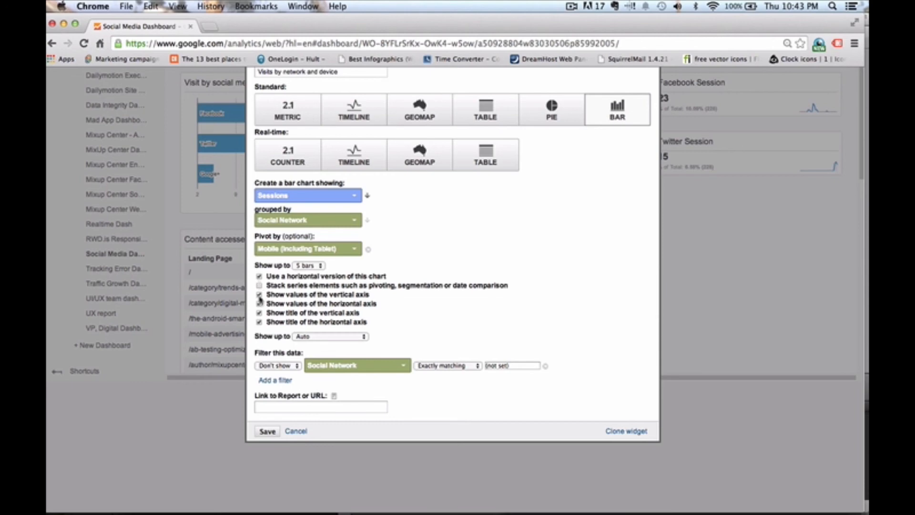
pyautogui.click(259, 313)
pyautogui.click(259, 322)
pyautogui.click(267, 431)
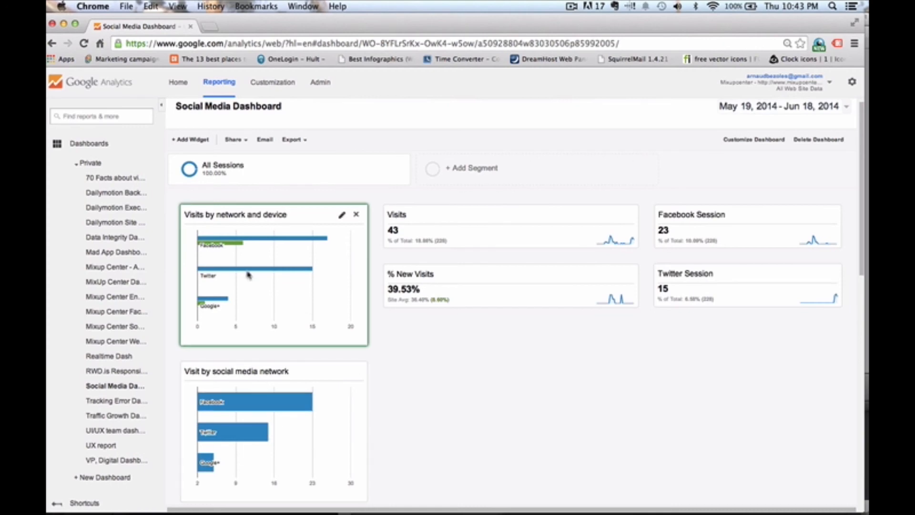
# - Move the Content accessed from social media widget into the middle column below % New Visits
pyautogui.moveTo(237, 240)
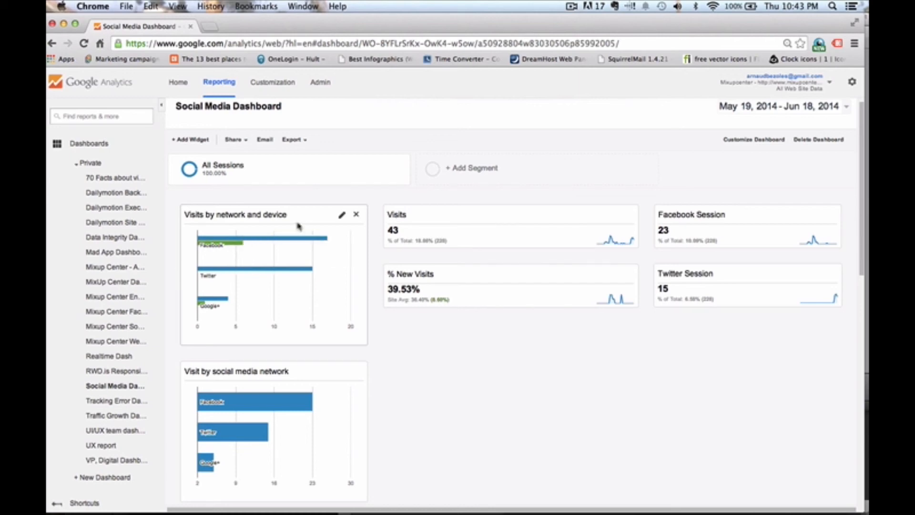
pyautogui.moveTo(252, 272)
pyautogui.scroll(-2, 310, 392)
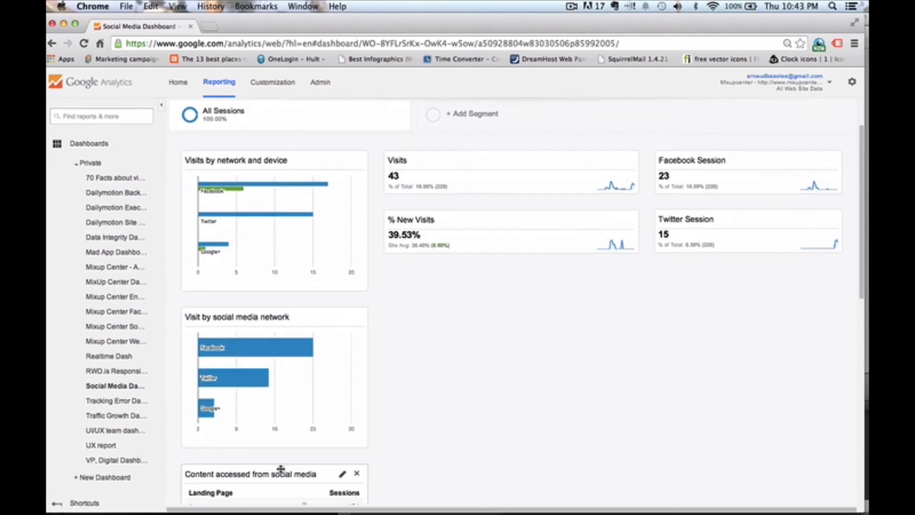
pyautogui.moveTo(268, 473); pyautogui.dragTo(478, 276)
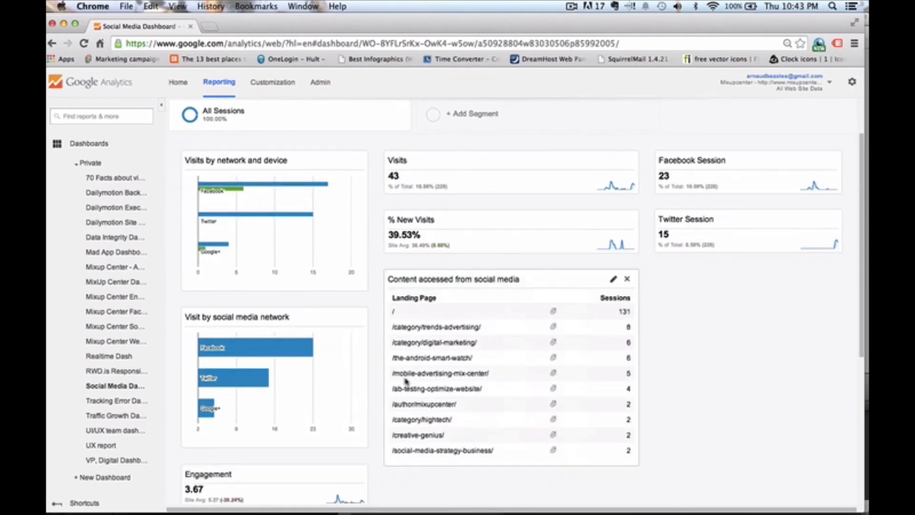
# - Move the Engagement and Social By Geography widgets into the right column below Twitter Session
pyautogui.scroll(-3, 280, 401)
pyautogui.moveTo(279, 399); pyautogui.dragTo(722, 209)
pyautogui.moveTo(238, 399); pyautogui.dragTo(725, 267)
pyautogui.scroll(3, 572, 292)
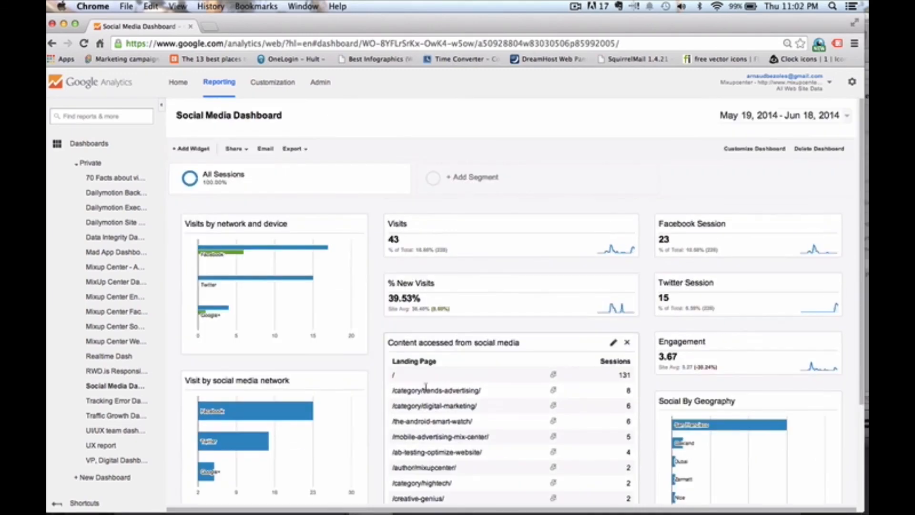